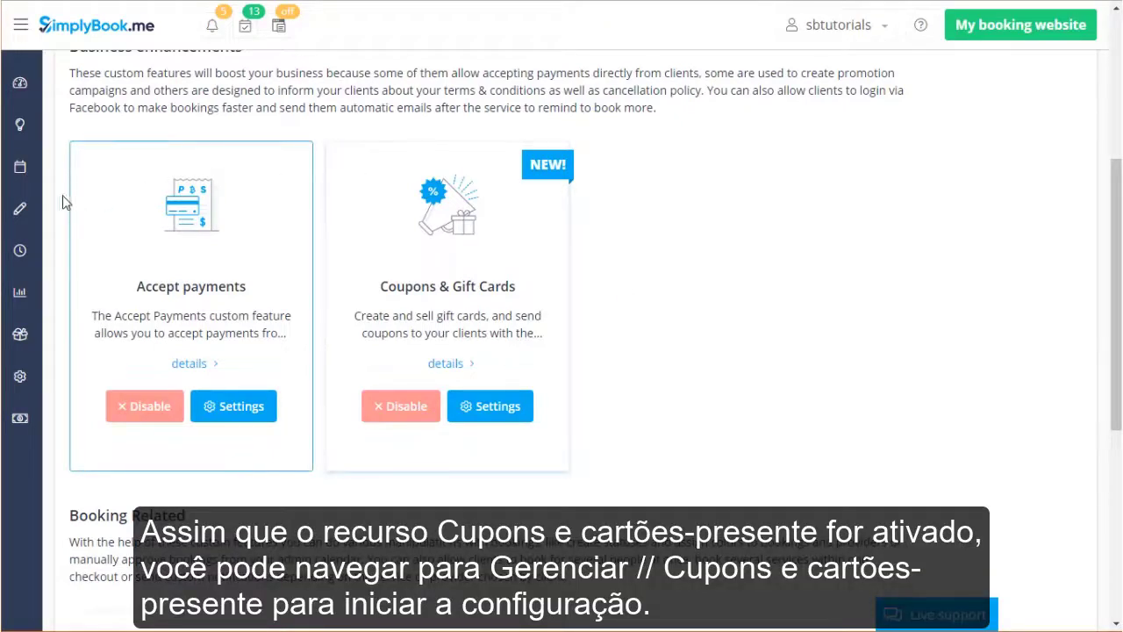
Expand the sidebar's Manage menu to list its pages, including Coupons & Gift Cards.
click(33, 211)
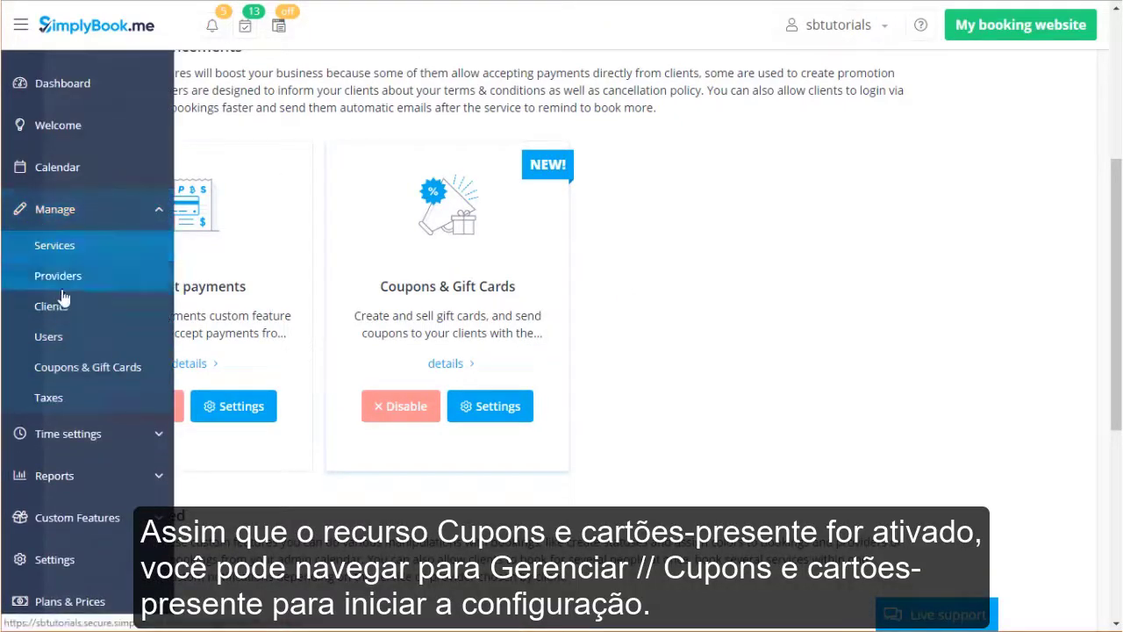
On Coupons & Gift Cards, review the add options and open the 1.00 USD Gift card.
click(139, 363)
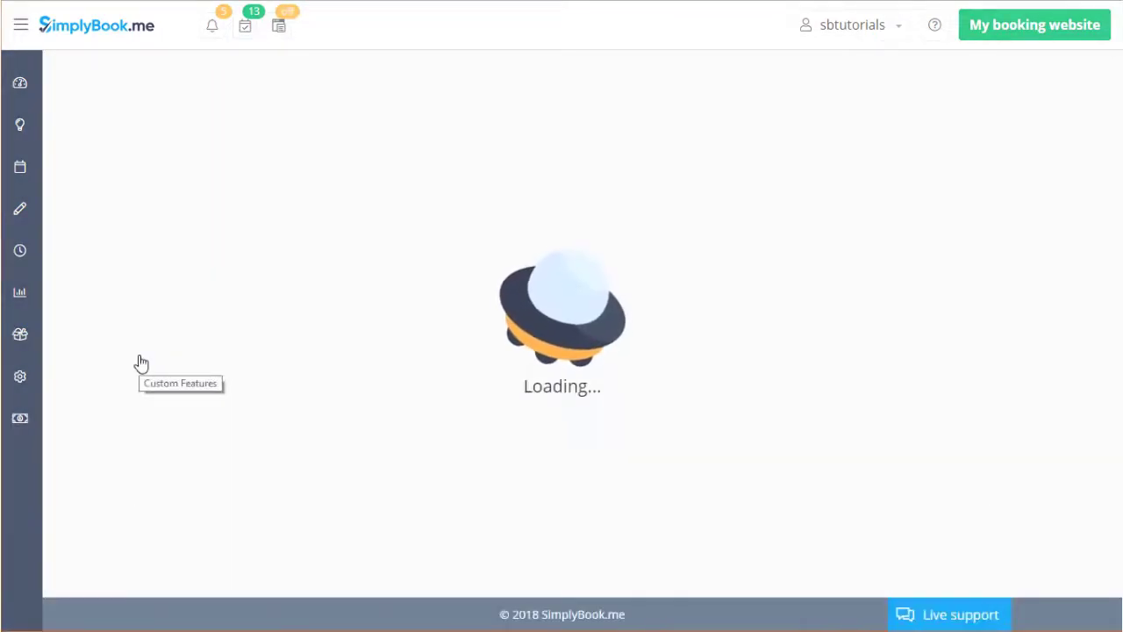
click(396, 122)
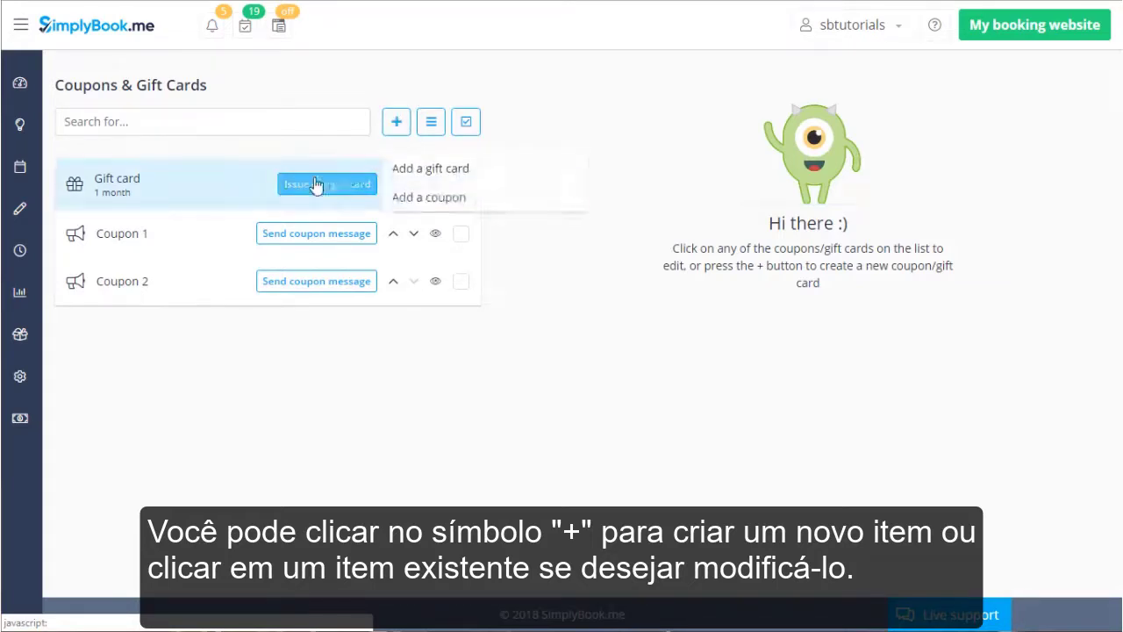
click(211, 182)
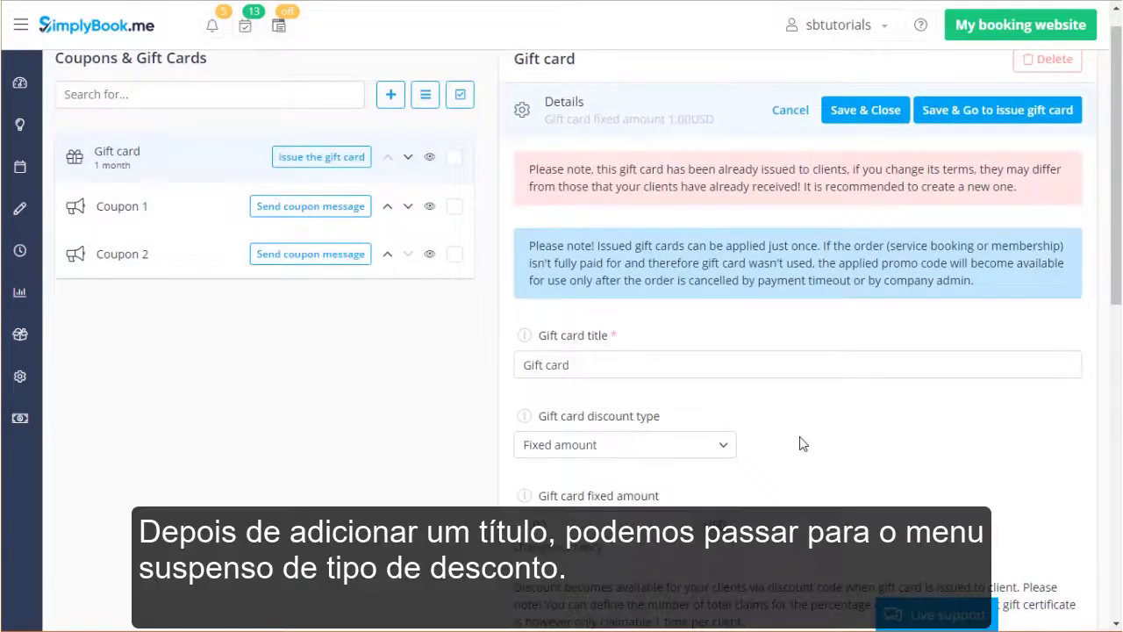
Open the Gift card's discount type dropdown, currently Fixed amount at 1.00 USD.
click(709, 449)
scroll(873, 410, down, 2)
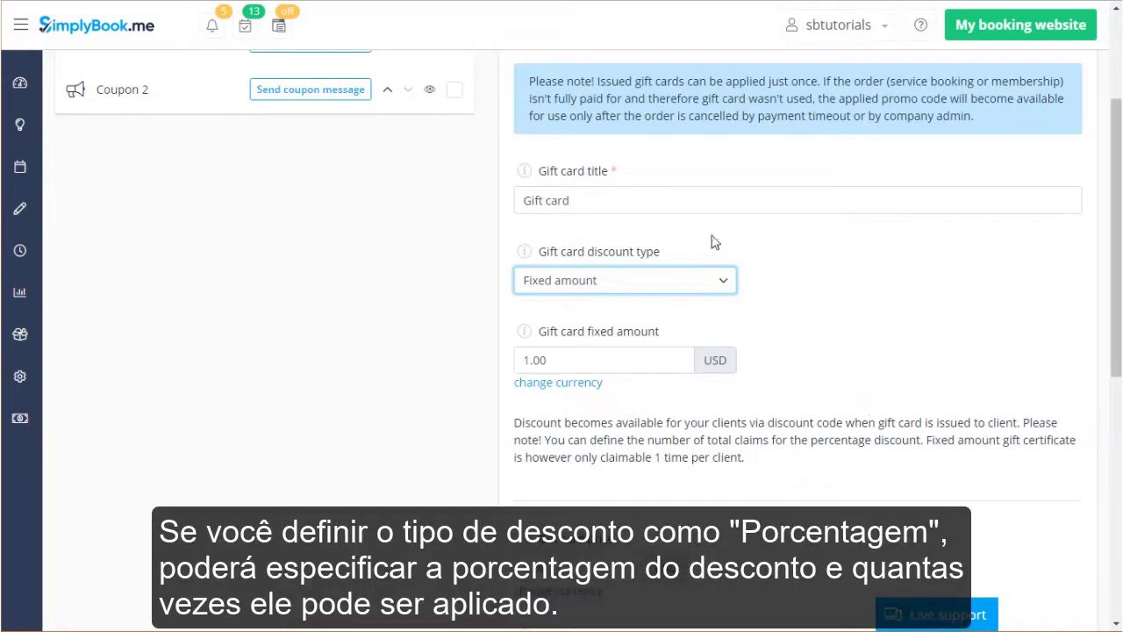
click(702, 282)
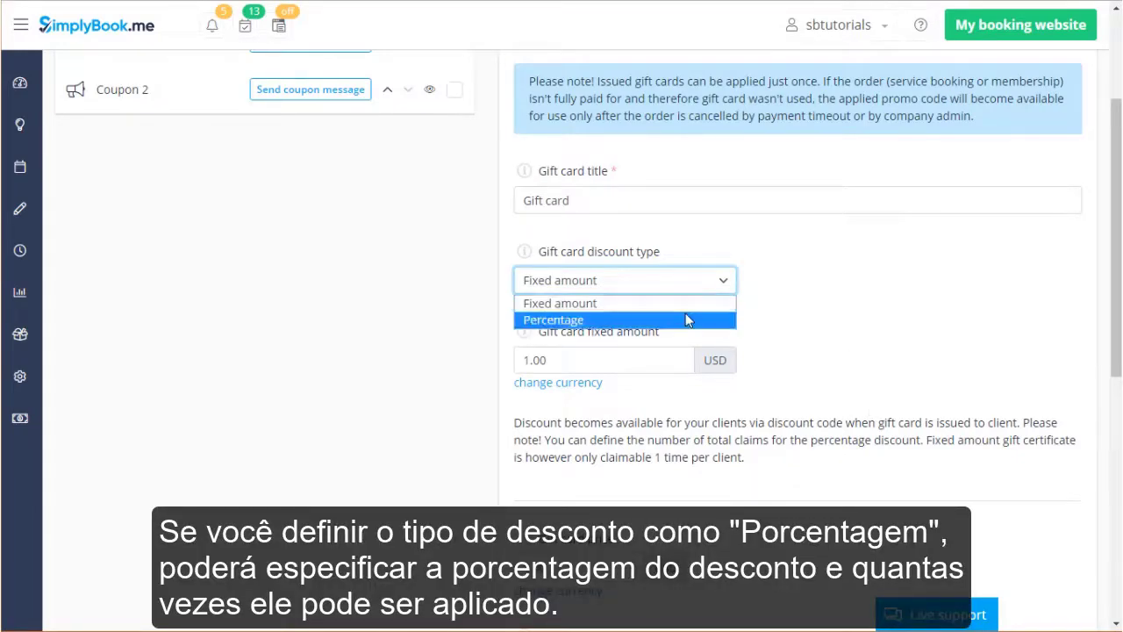
Switch the gift card to a Percentage discount that can be claimed only 1 time.
click(688, 321)
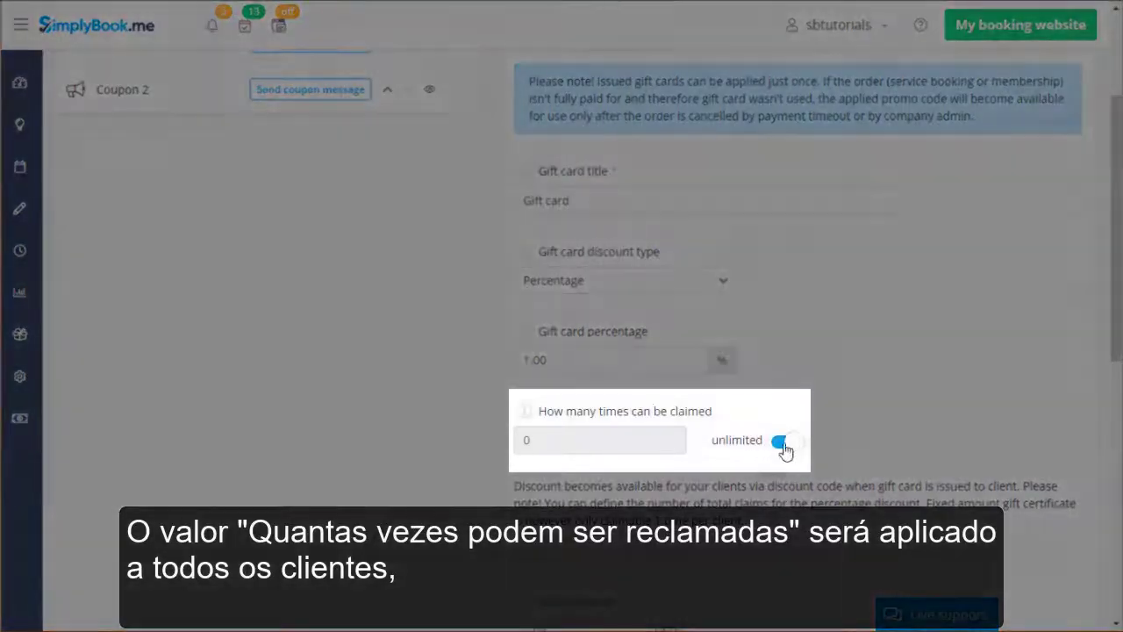
click(781, 443)
click(590, 435)
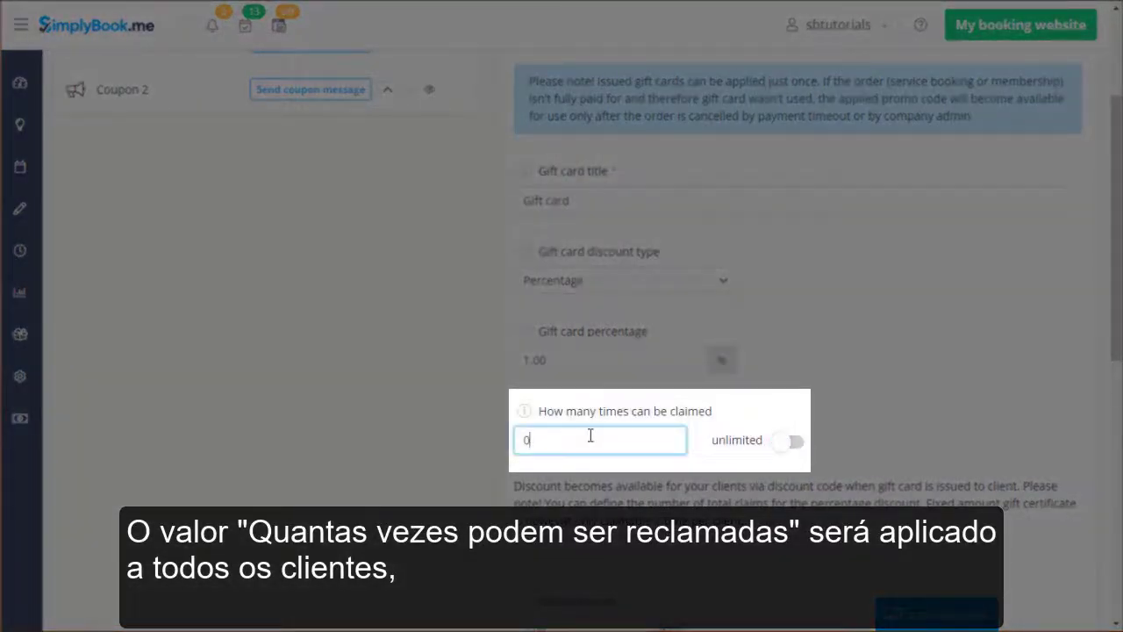
key(BackSpace)
text(1)
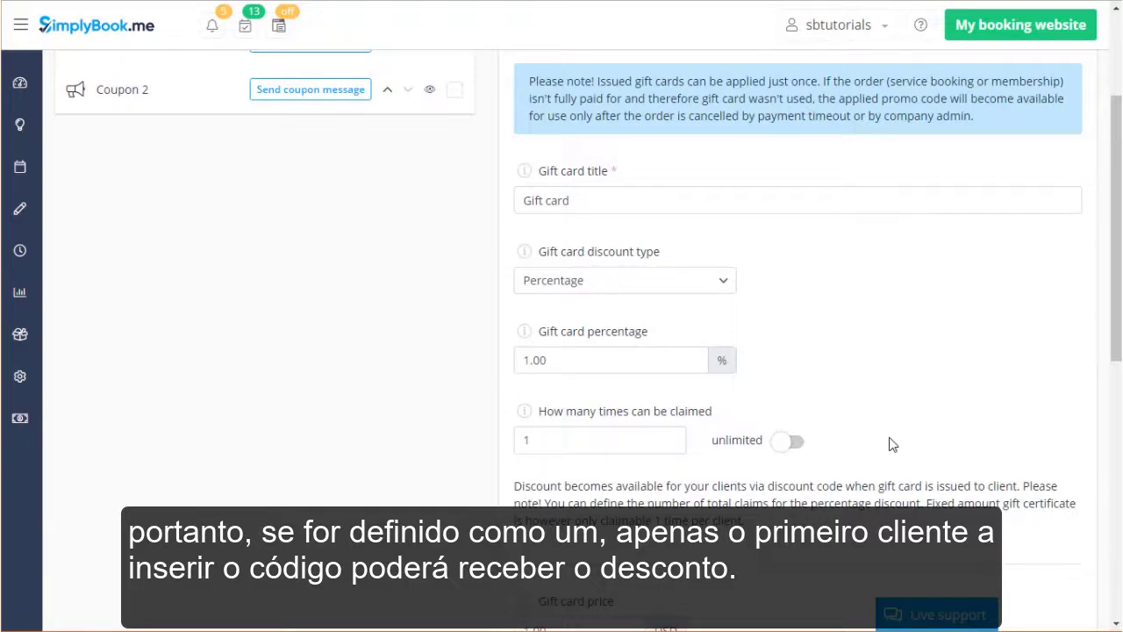
scroll(892, 445, down, 3)
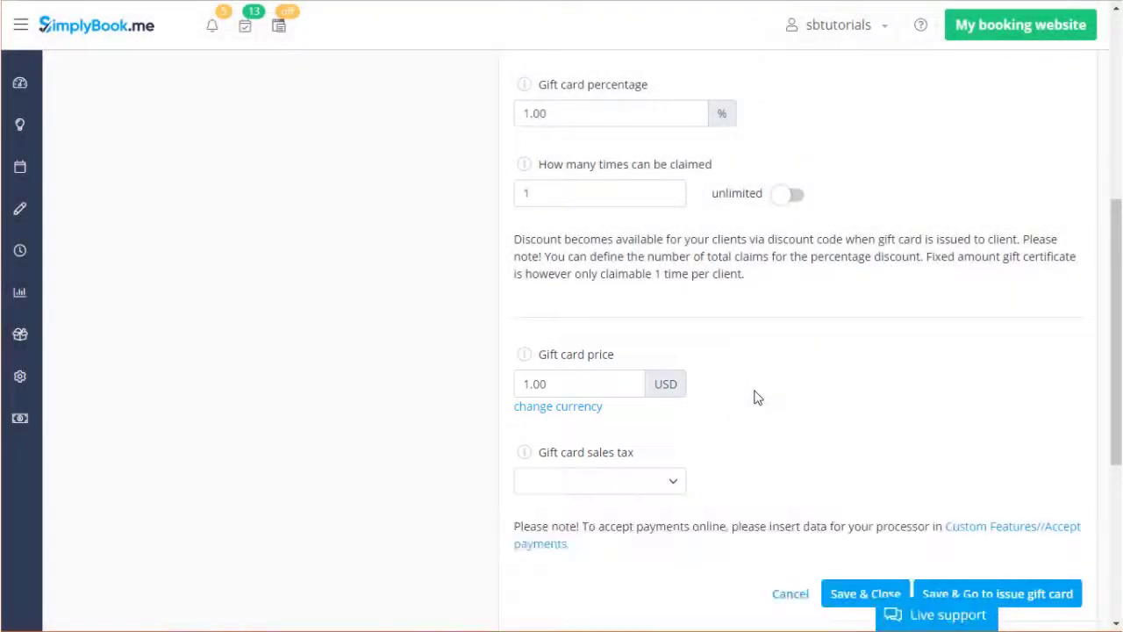
Expand the coupon information, keep the gift card first on the list, and open its 1-month Campaign period.
scroll(755, 397, down, 4)
click(730, 319)
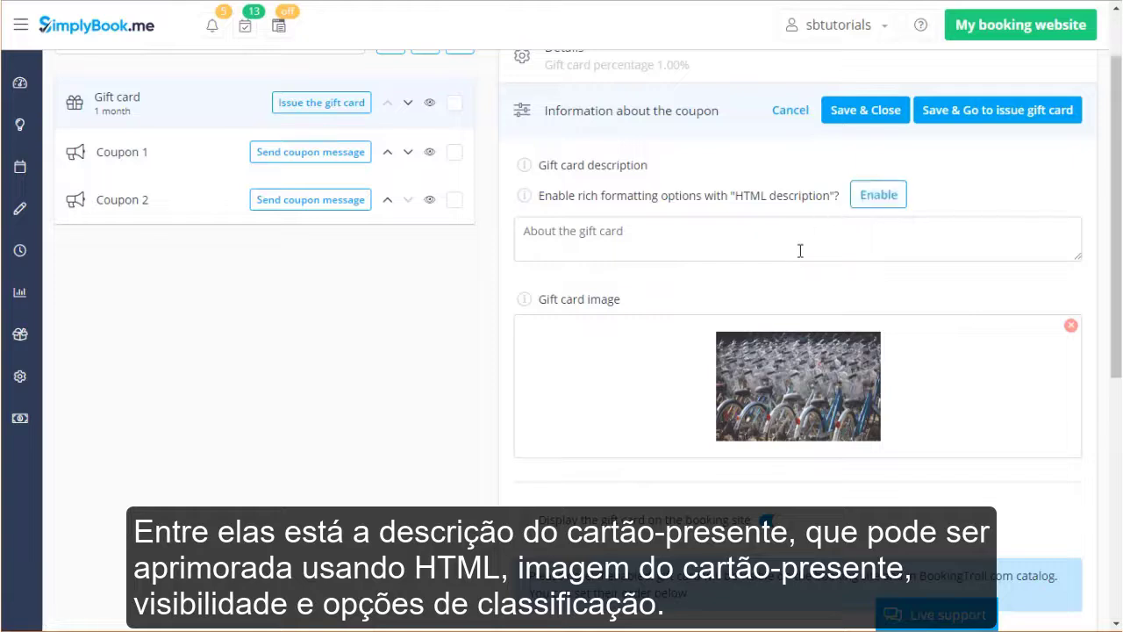
scroll(803, 518, down, 3)
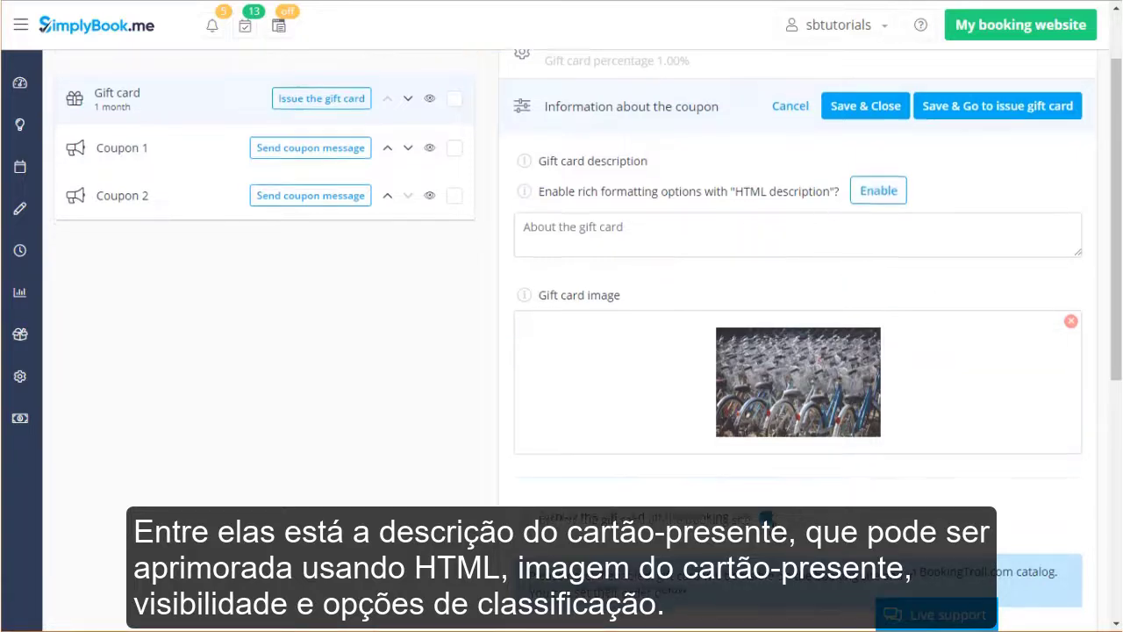
click(665, 433)
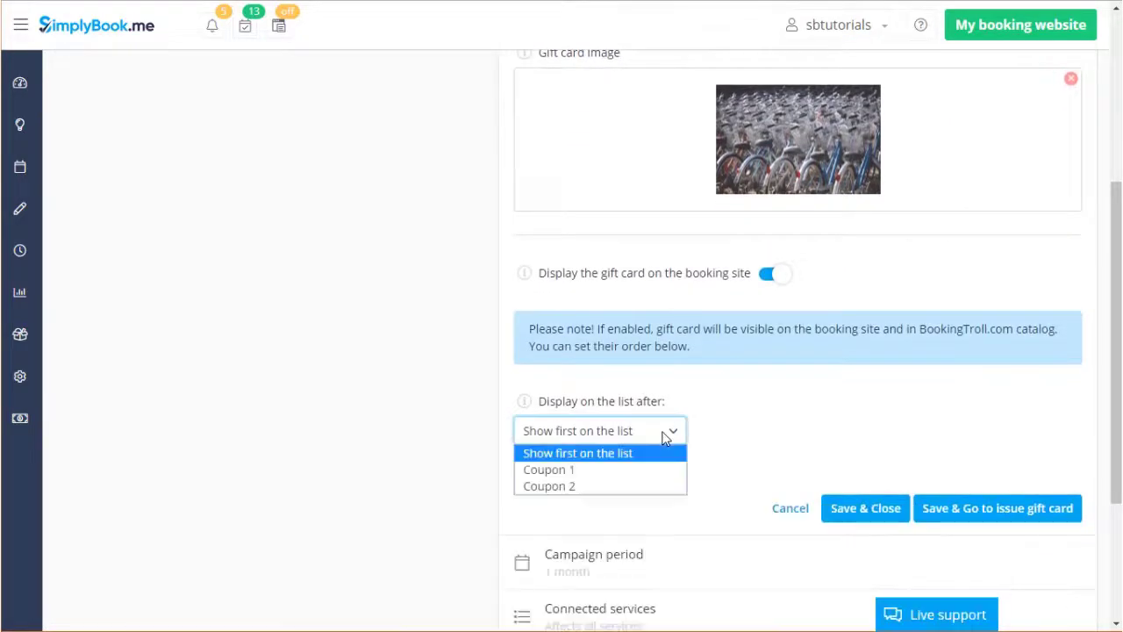
click(665, 436)
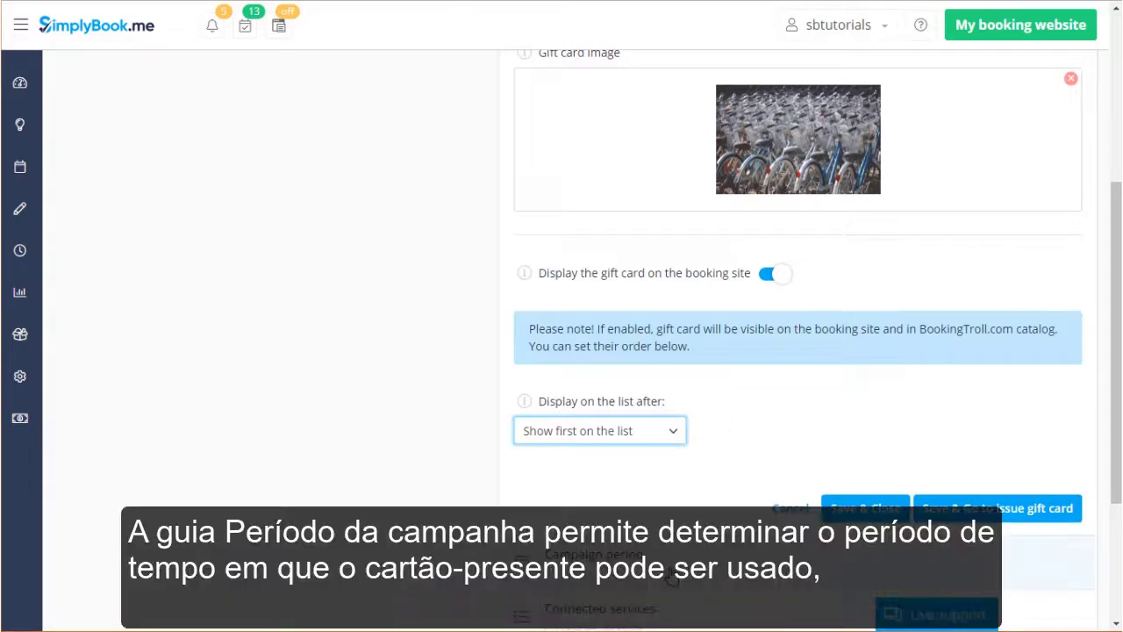
click(672, 572)
scroll(757, 396, up, 2)
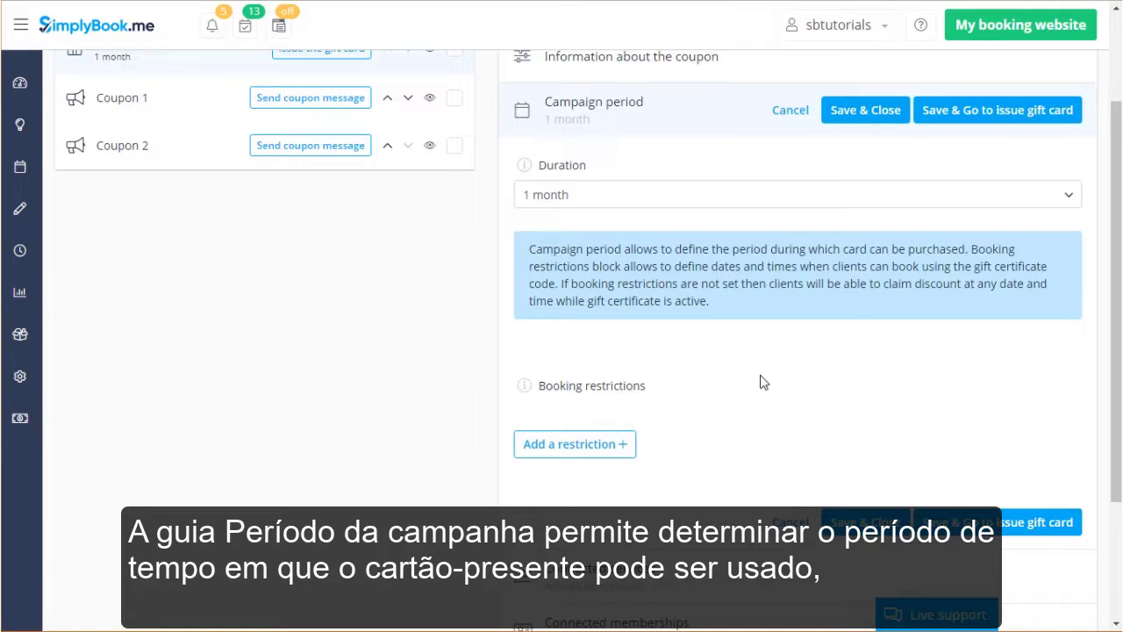
click(845, 198)
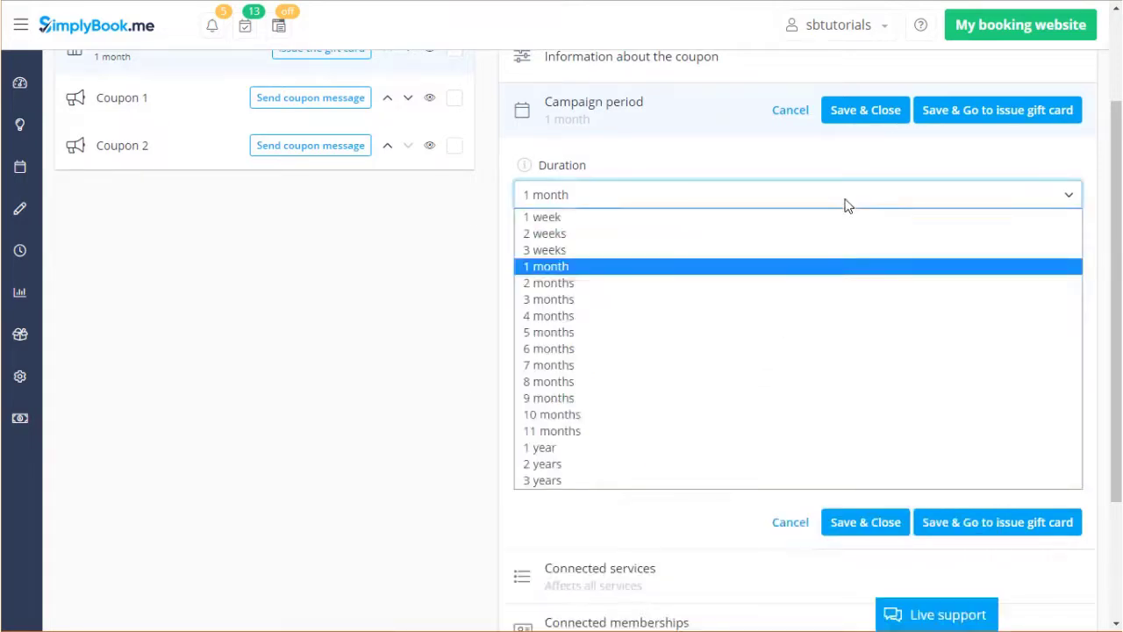
click(846, 202)
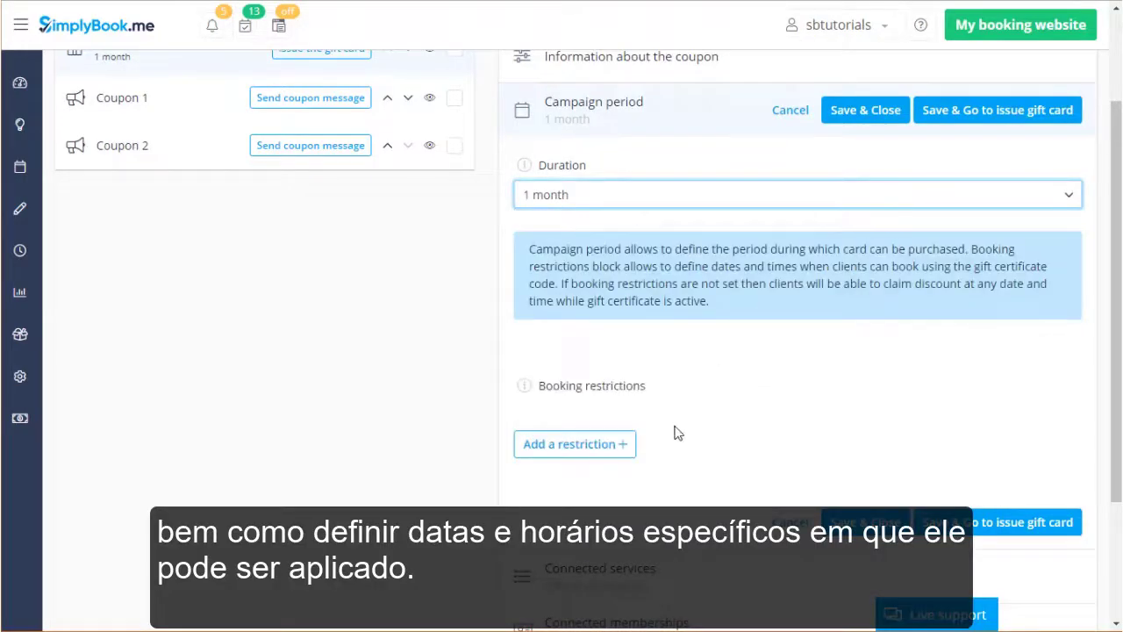
click(618, 444)
scroll(894, 429, down, 3)
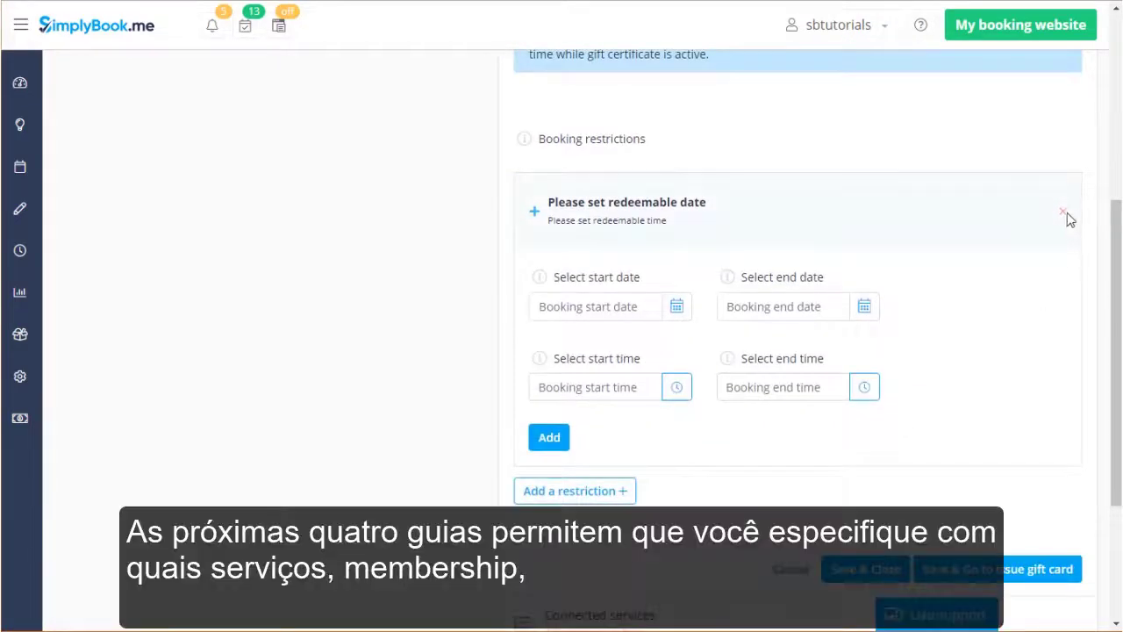
click(1063, 215)
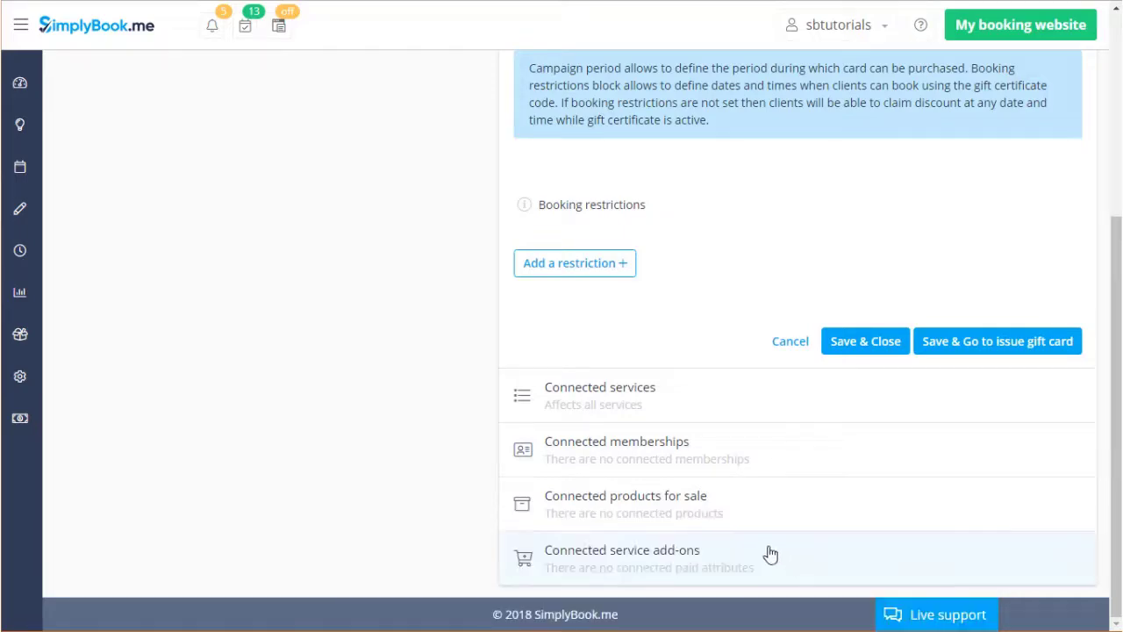
scroll(361, 366, up, 4)
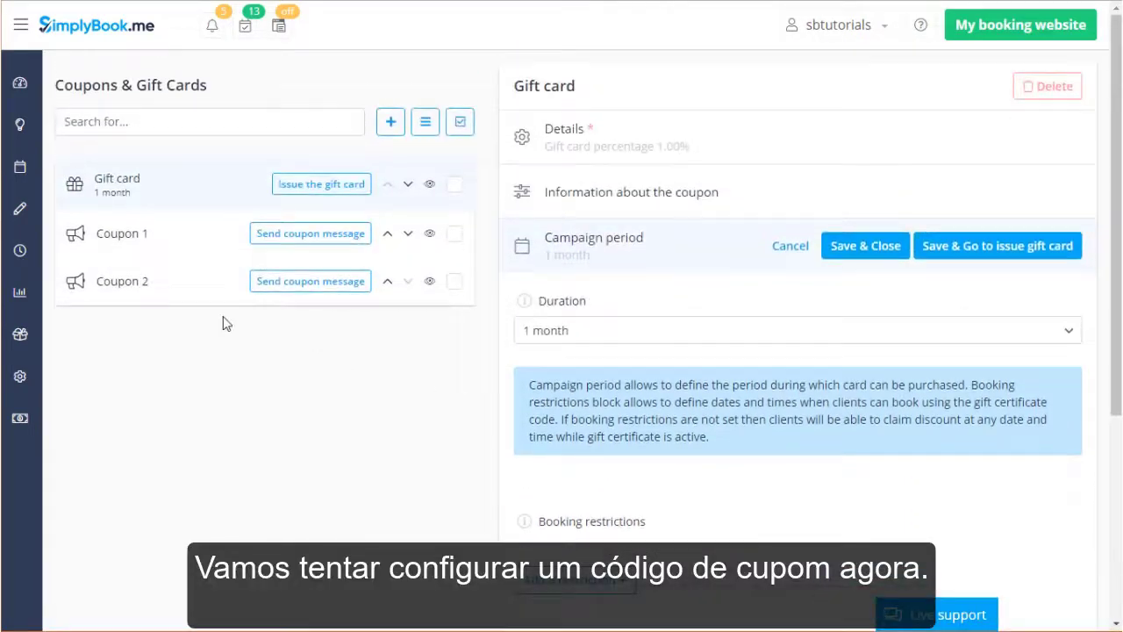
Discard the unsaved gift card changes and open Coupon 1 for editing.
click(204, 240)
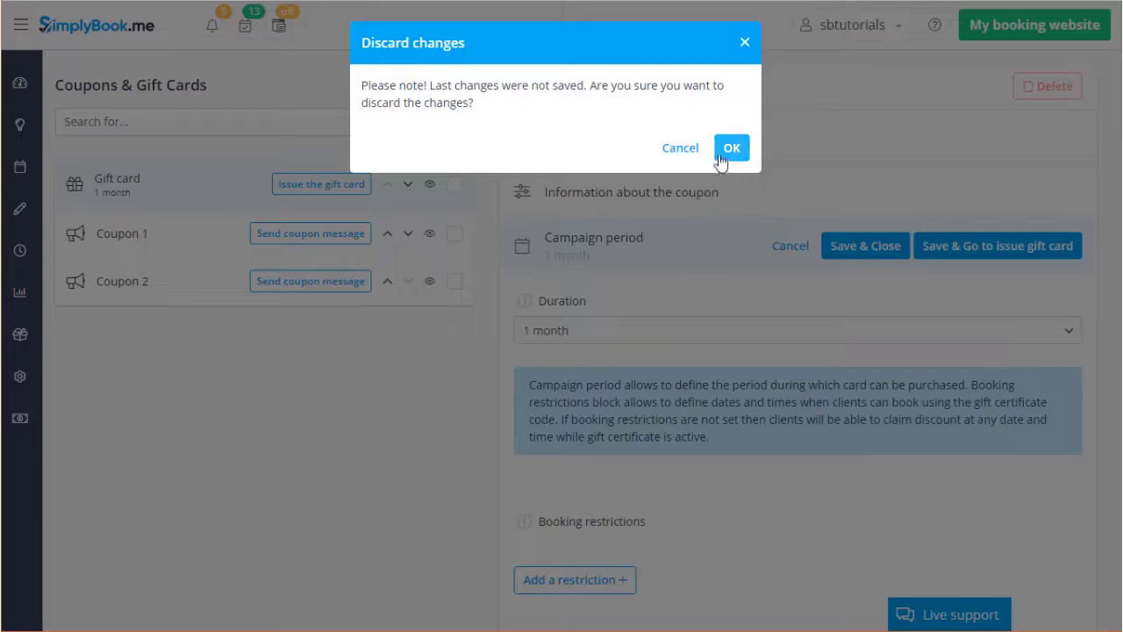
click(727, 150)
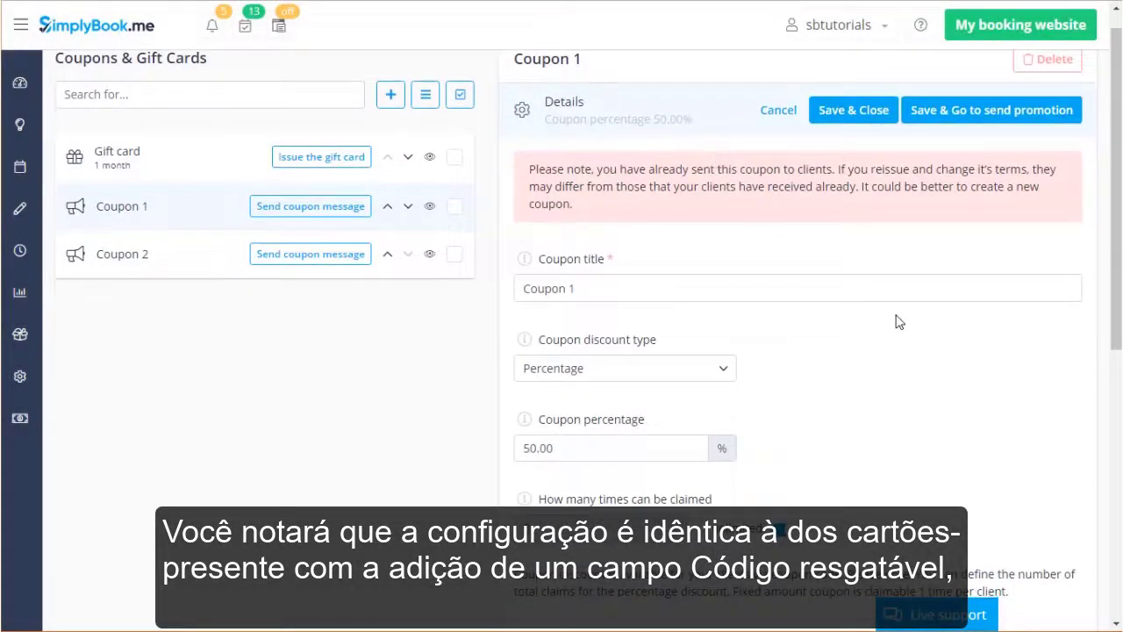
scroll(899, 322, down, 3)
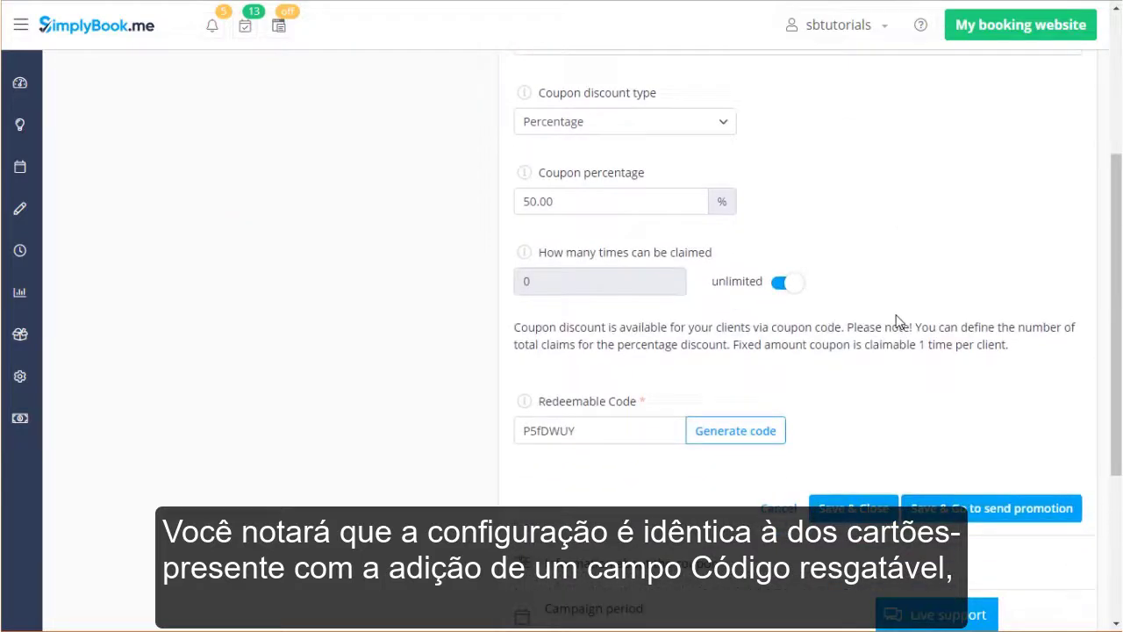
Set Coupon 1's redeemable code to 'customcode', then begin sending its message.
click(760, 431)
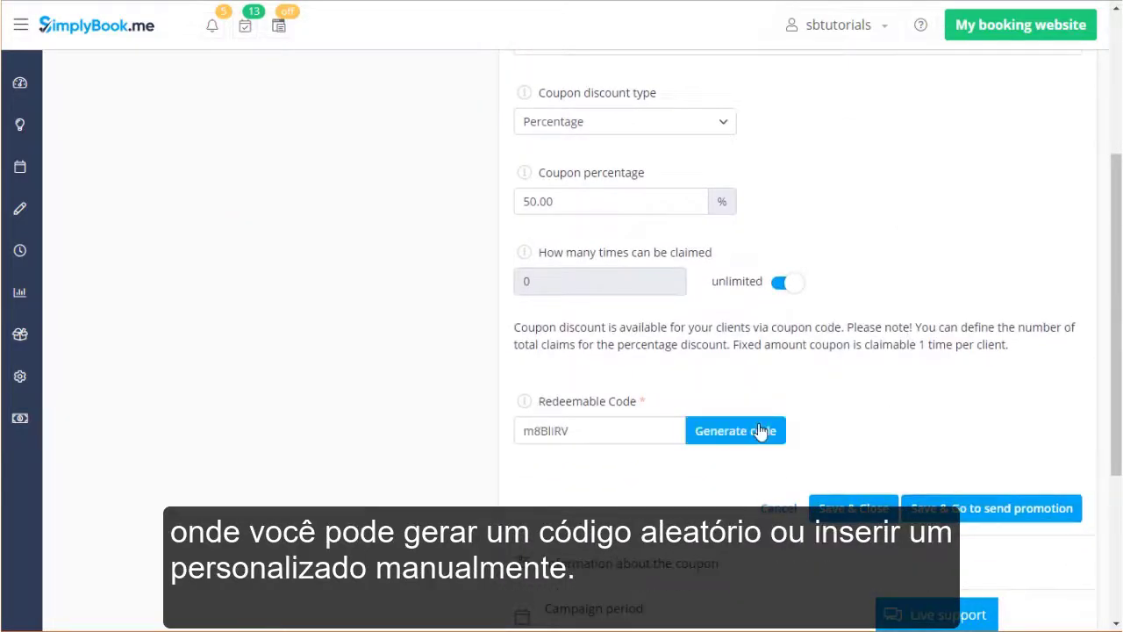
drag(635, 430, 481, 427)
text(c)
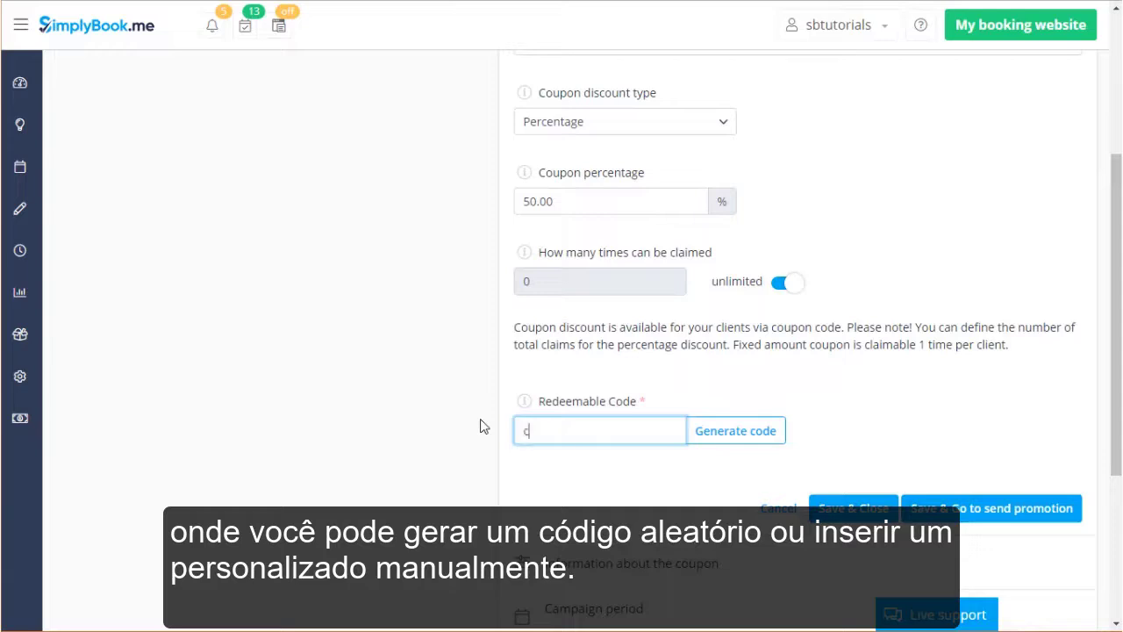
text(ustomcode)
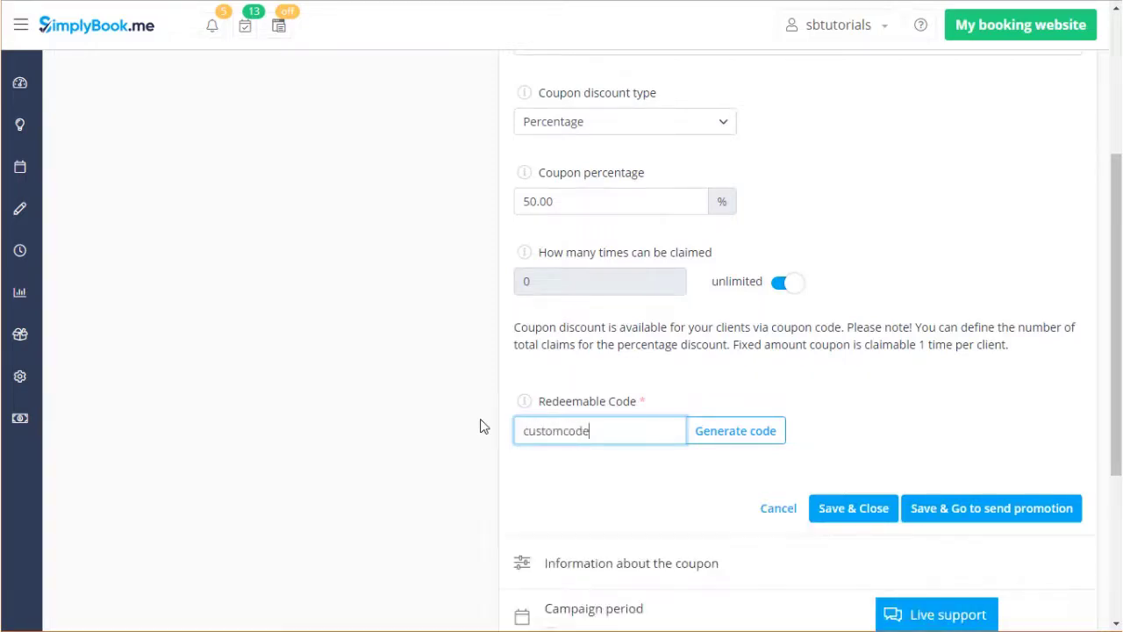
click(969, 430)
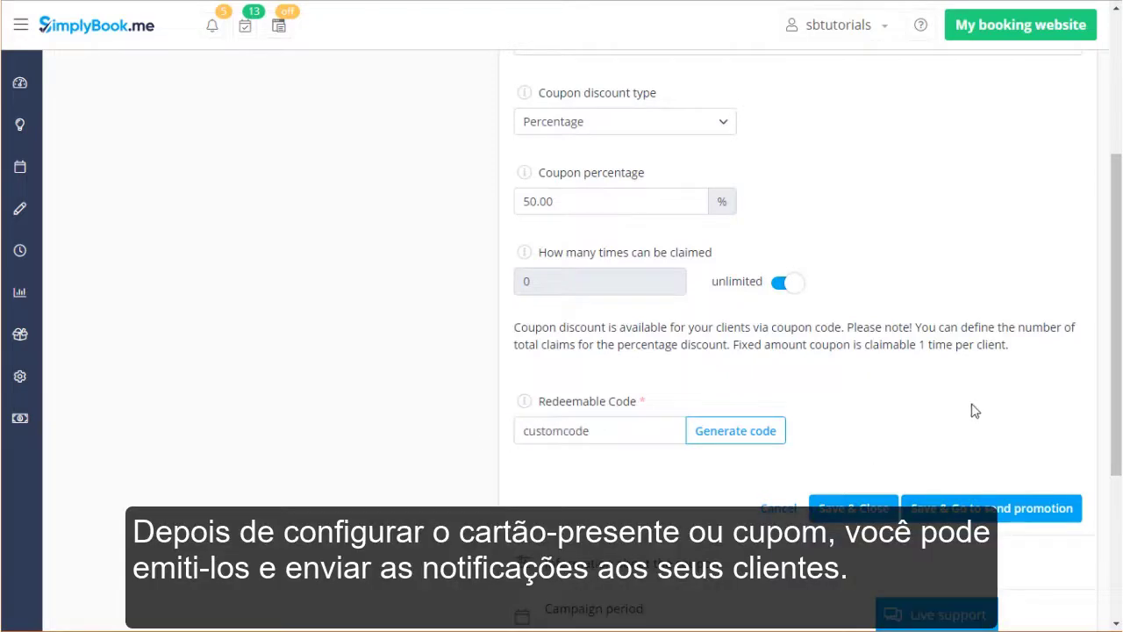
scroll(990, 283, up, 3)
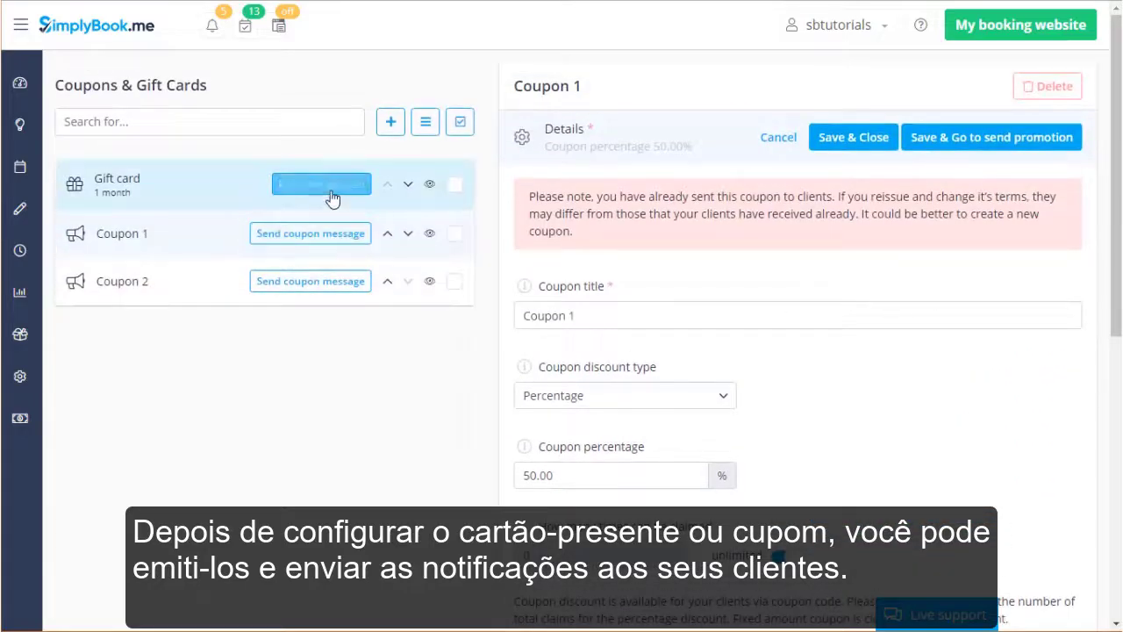
click(326, 232)
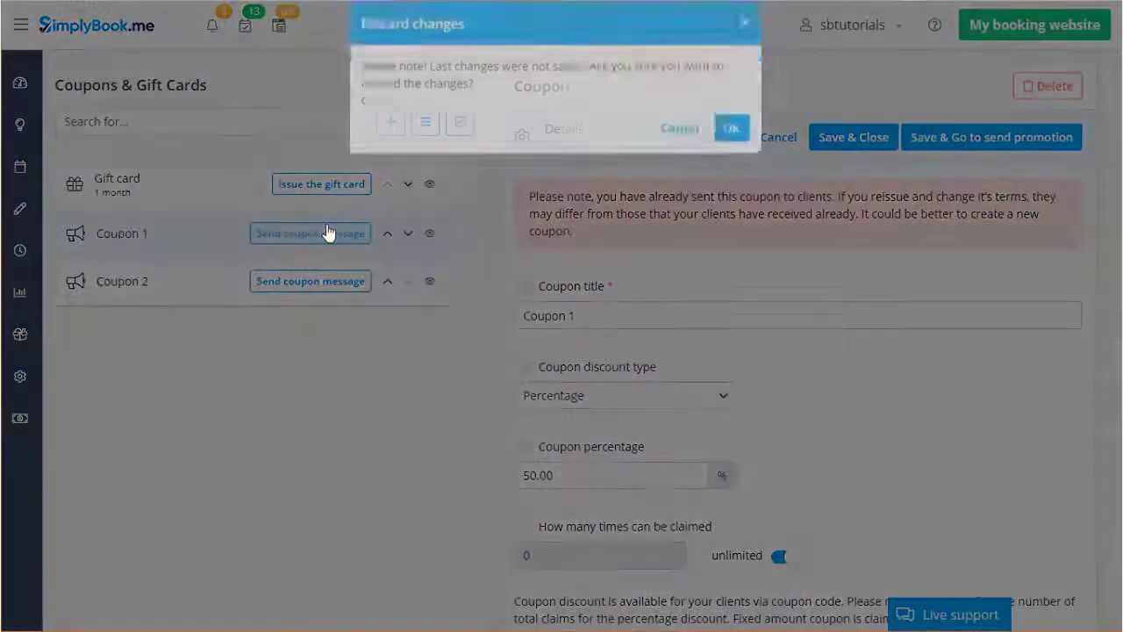
Discard the coupon edits and set Coupon 1's message to email only, with SMS off.
click(728, 148)
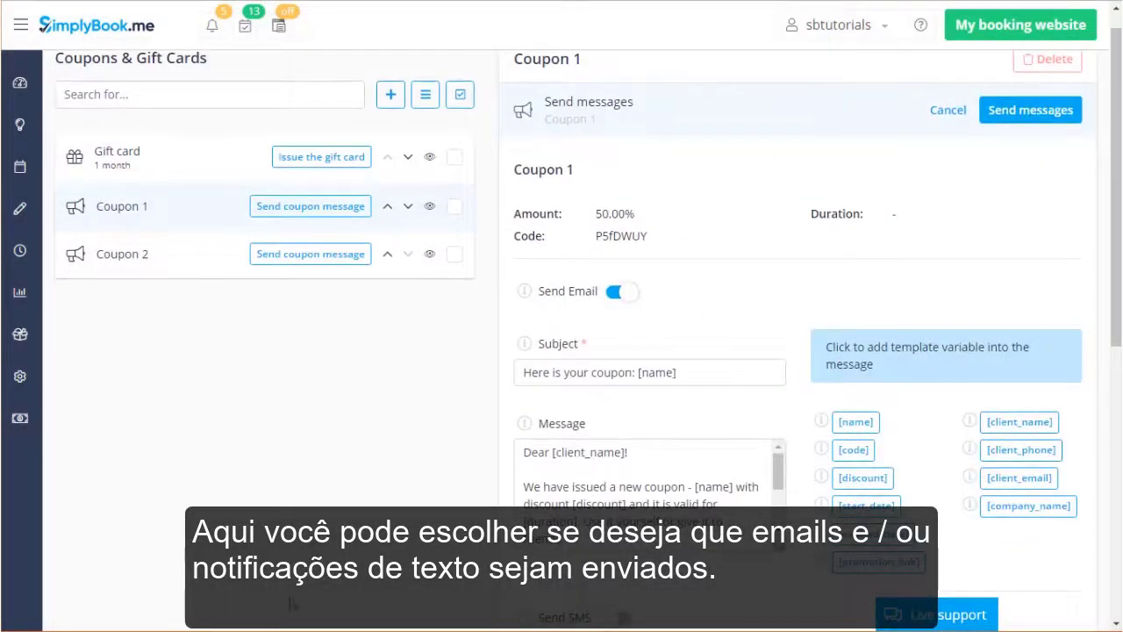
scroll(404, 423, down, 3)
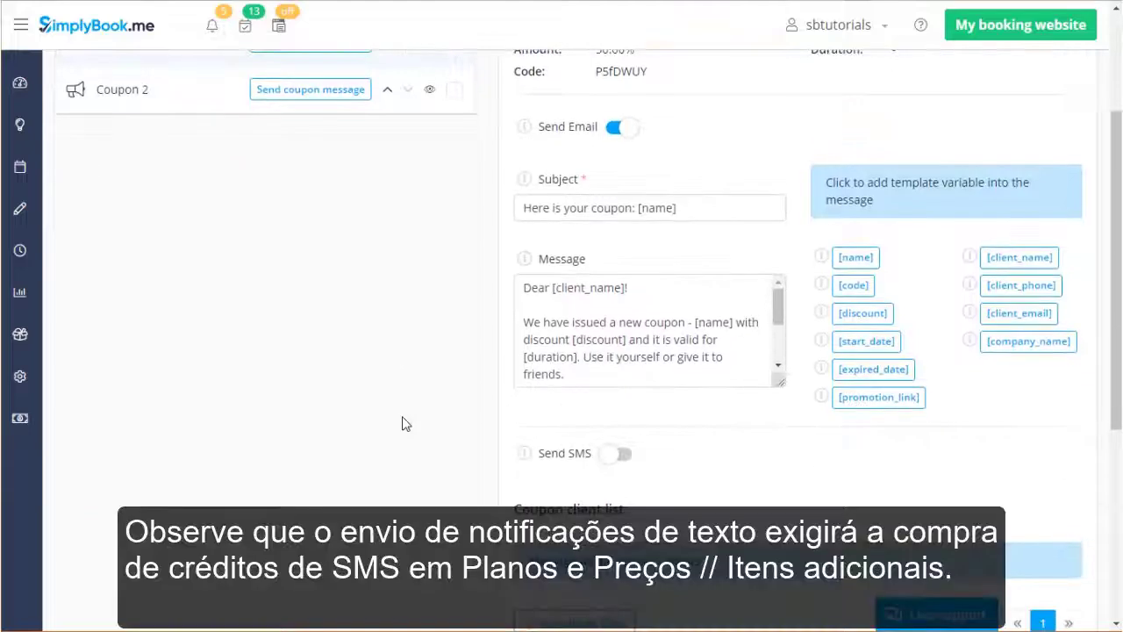
click(621, 455)
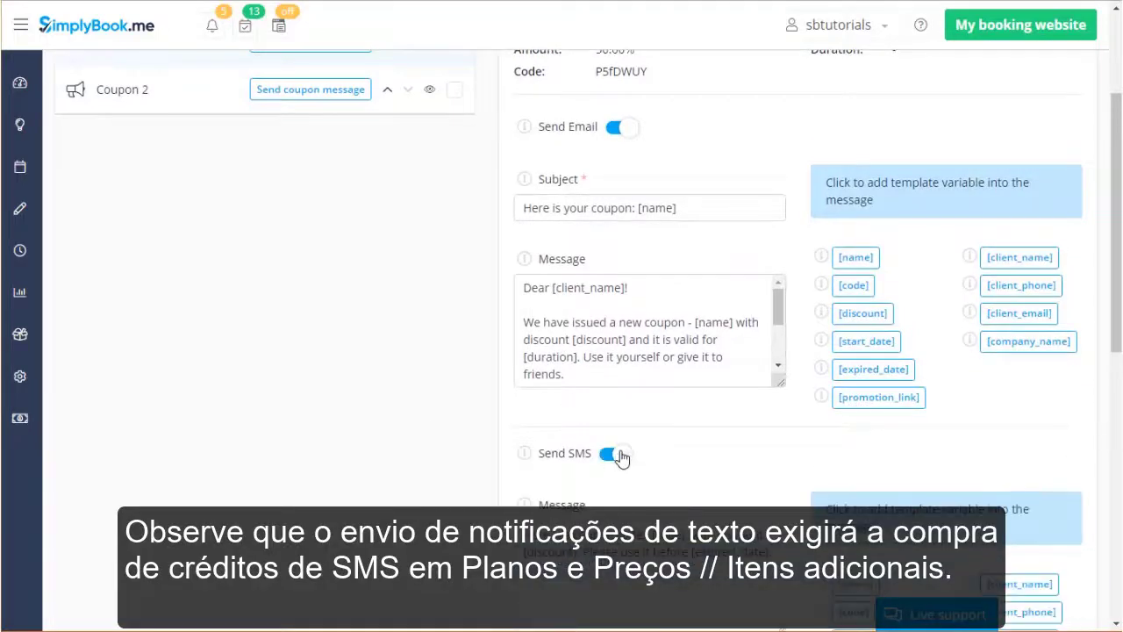
scroll(622, 458, down, 3)
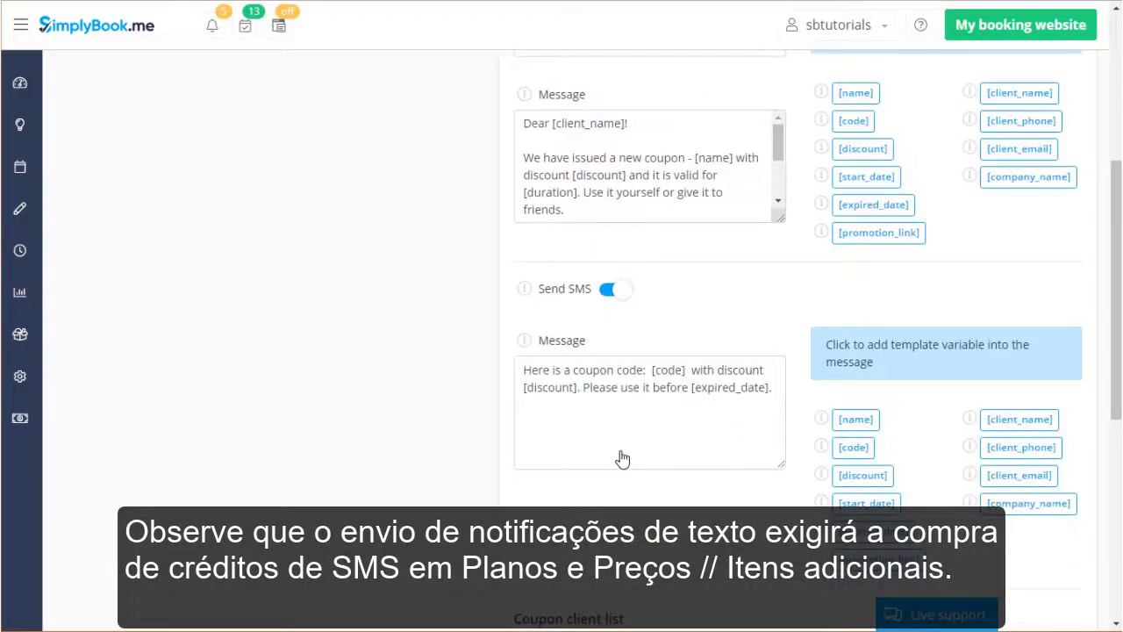
click(27, 421)
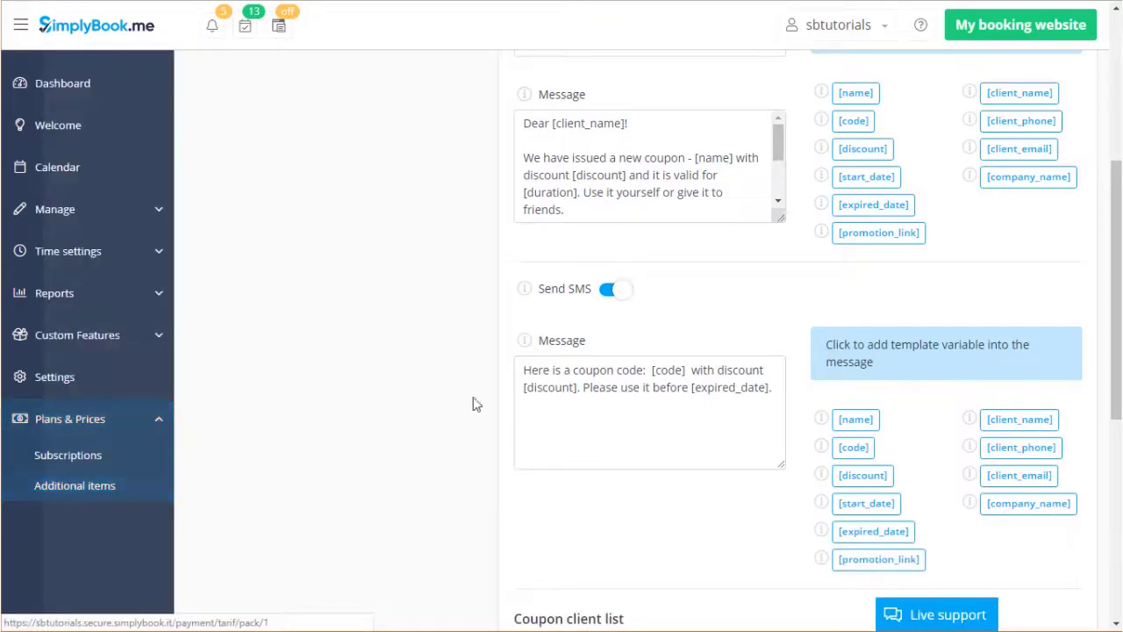
click(612, 289)
scroll(785, 287, down, 3)
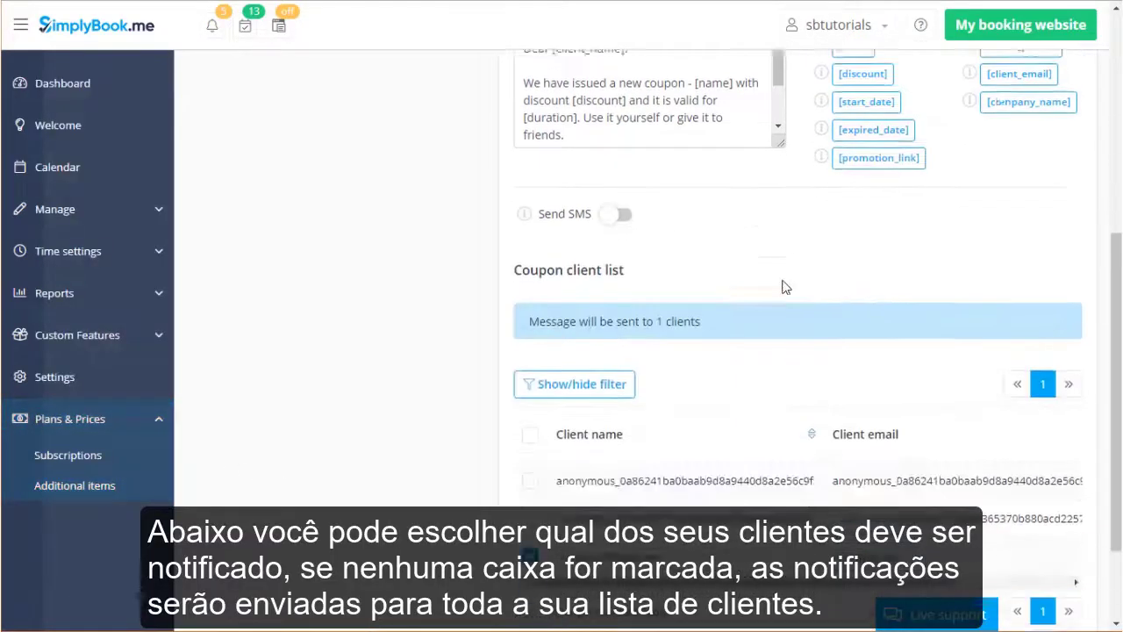
Untick the selected client so Coupon 1's message goes to all clients, then expand Reports.
click(530, 427)
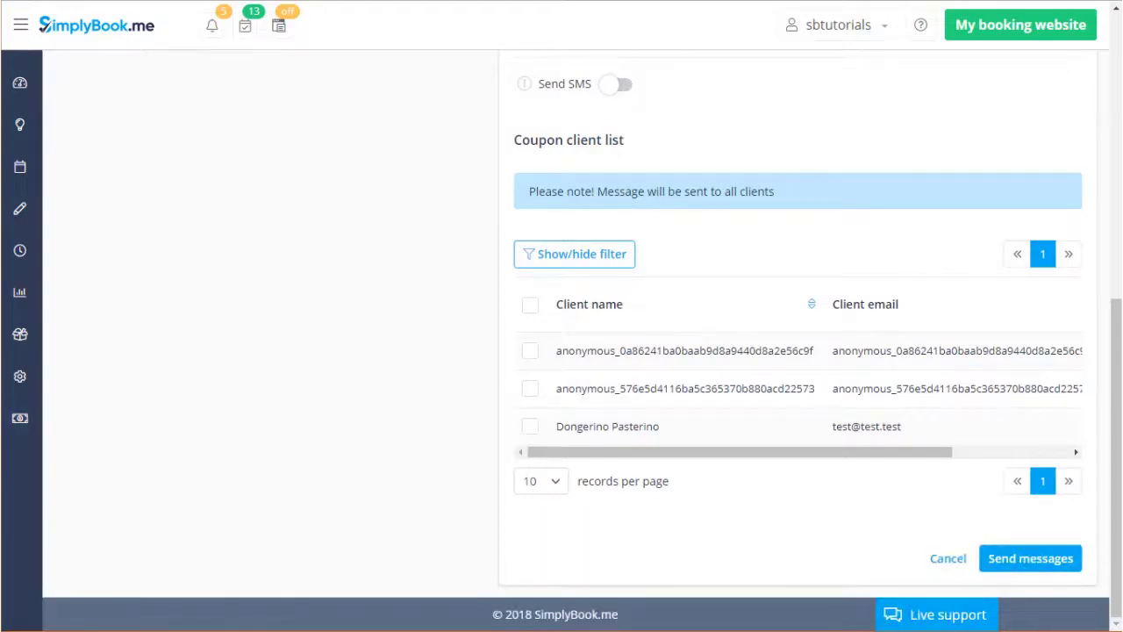
click(38, 216)
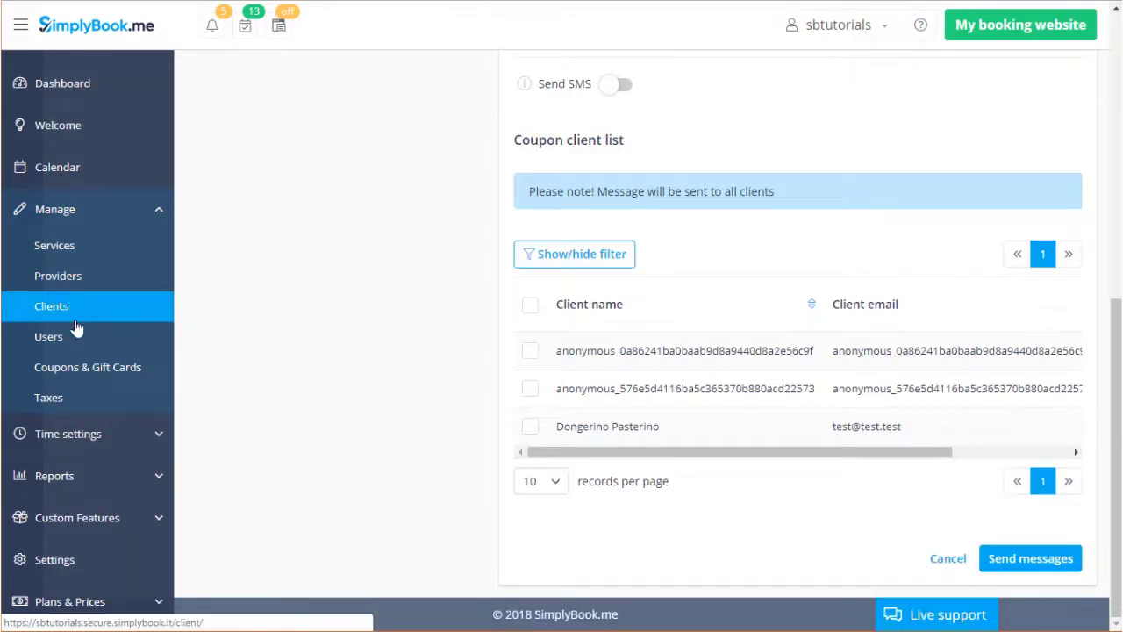
click(109, 474)
scroll(117, 478, down, 3)
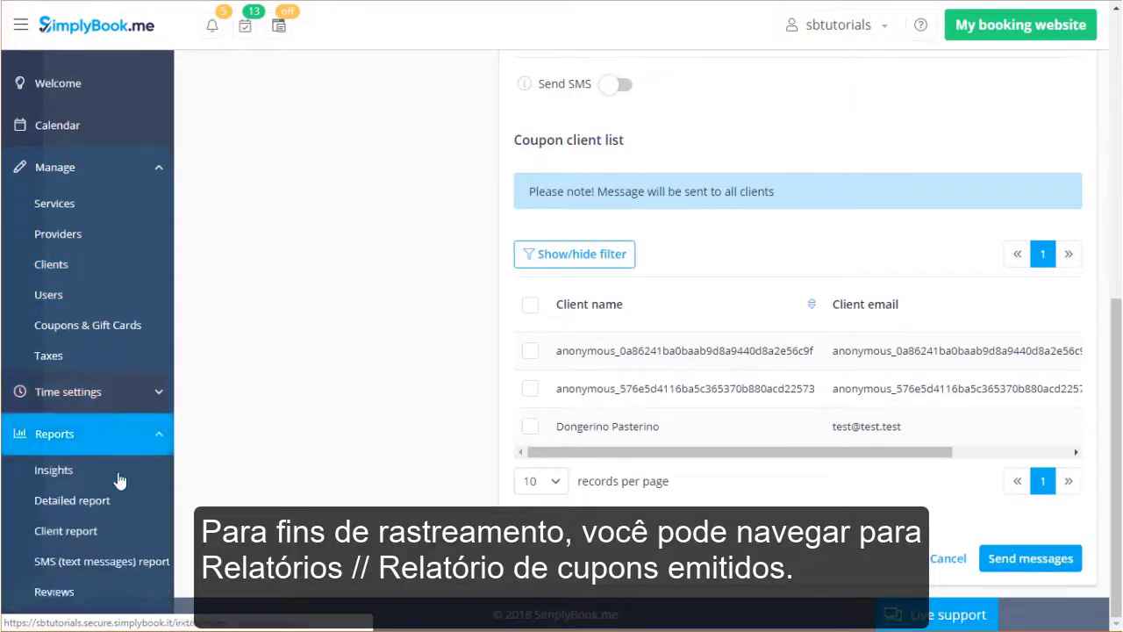
Open the Issued coupons report showing Coupon 1 and Coupon 2 at 50.00 %, both Valid.
click(128, 496)
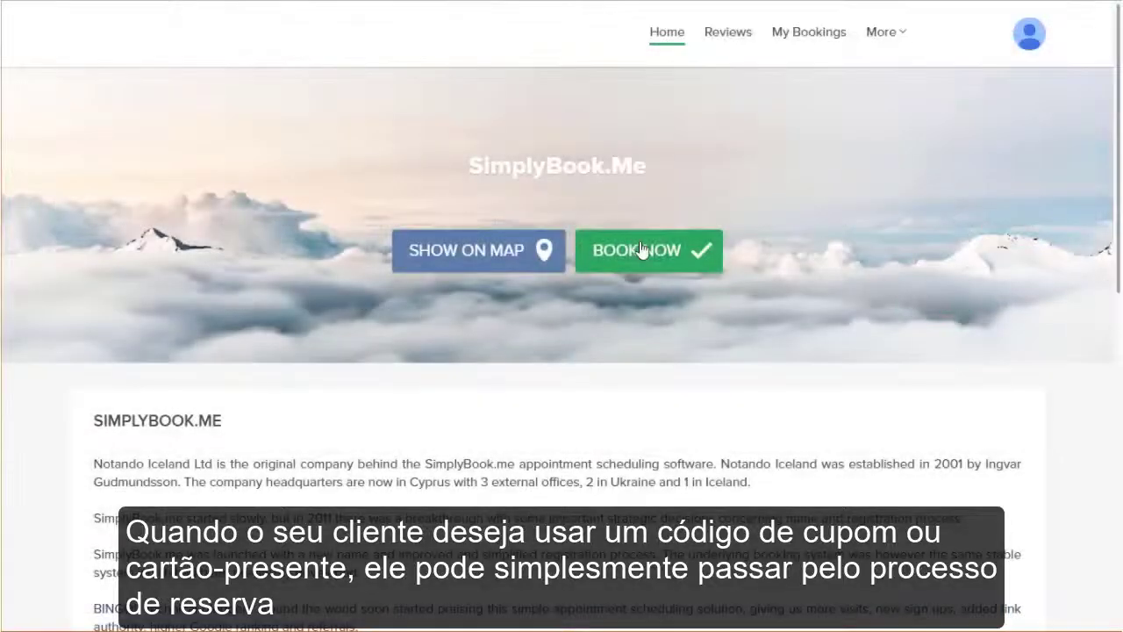
Book Capture the pug with the first provider at 09:00 on 15 November 2018.
click(642, 252)
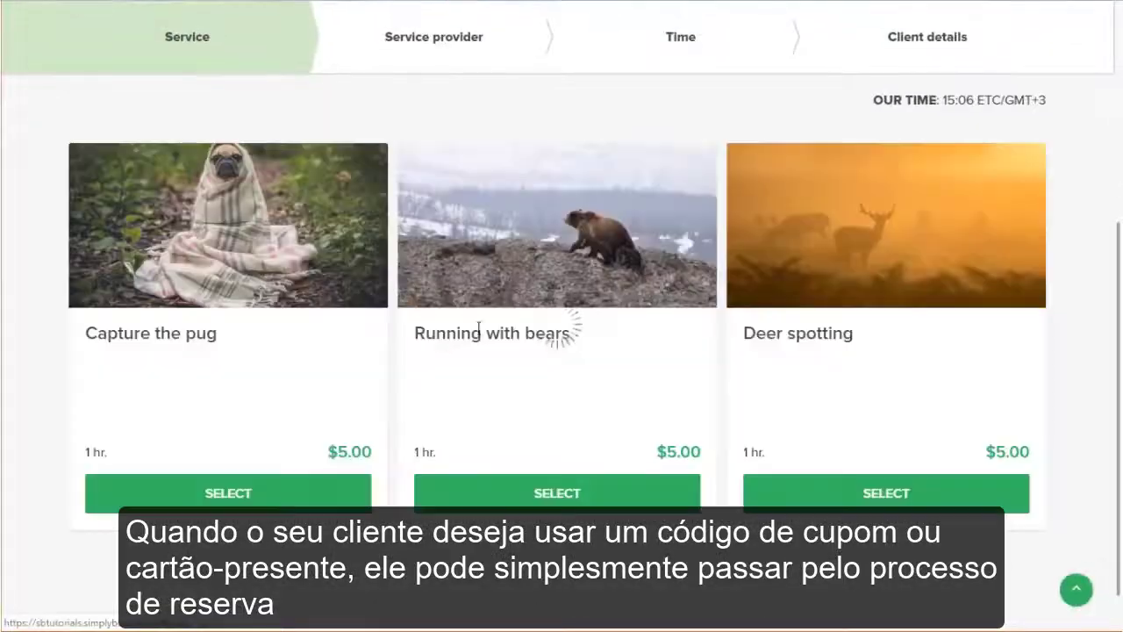
click(201, 505)
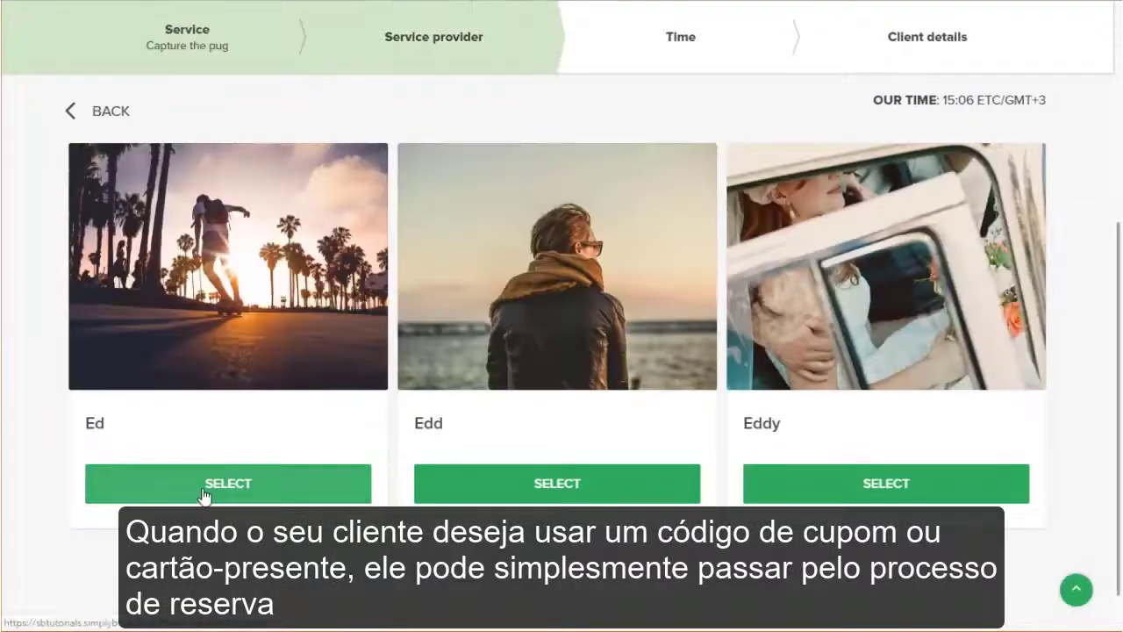
click(204, 497)
click(666, 360)
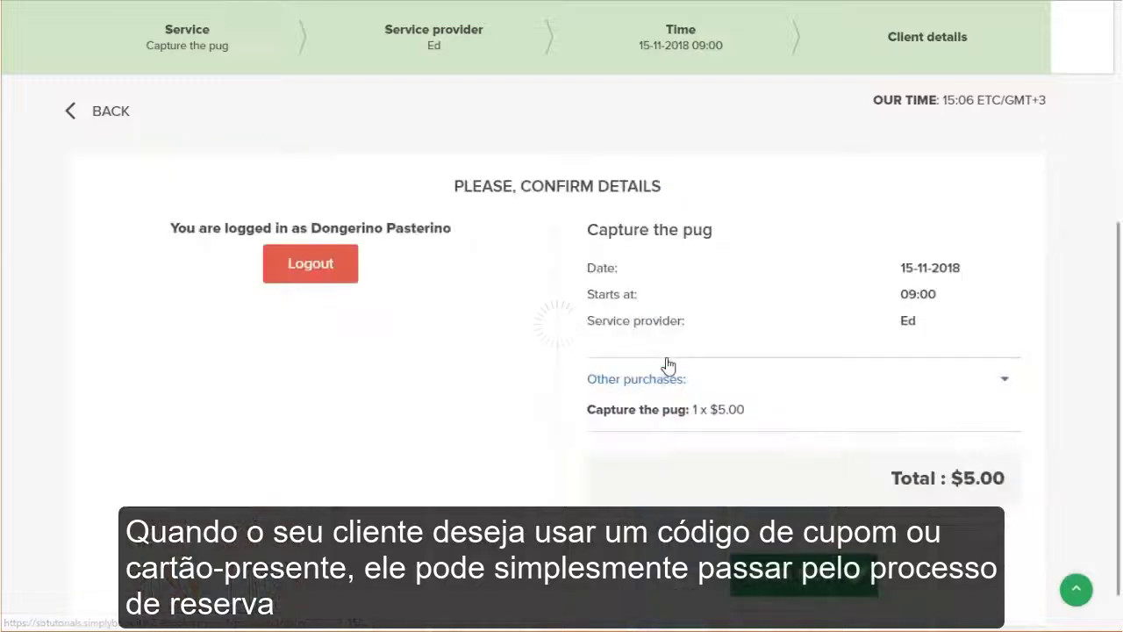
click(806, 575)
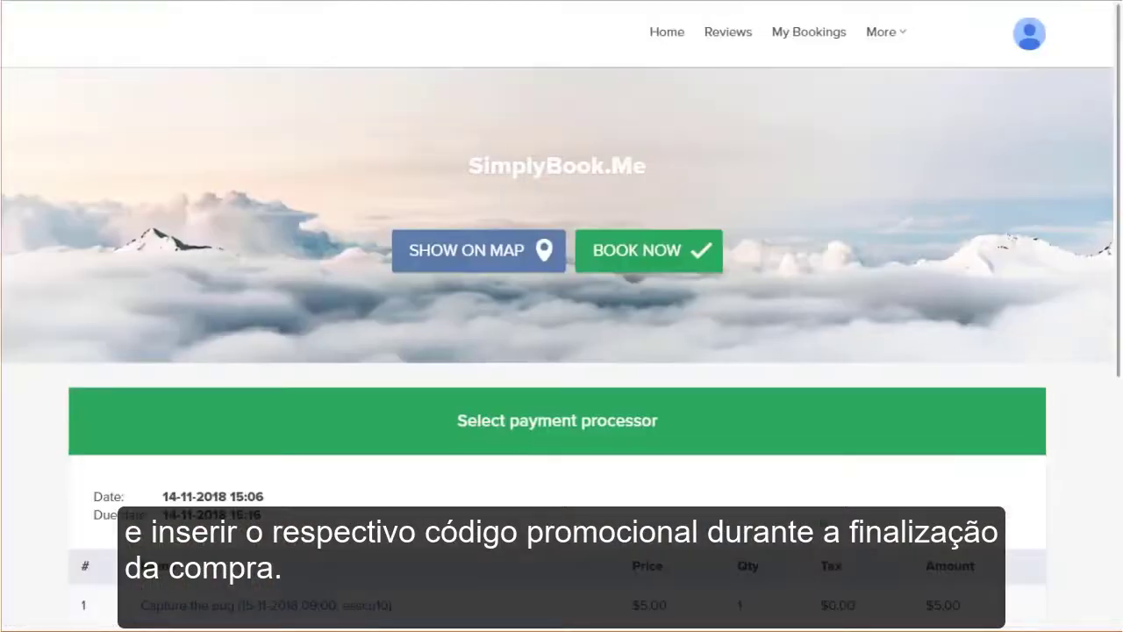
Apply the Coupon 2 and $1.00 gift card codes, cutting the $5.00 total to $2.00.
scroll(869, 427, down, 5)
click(742, 293)
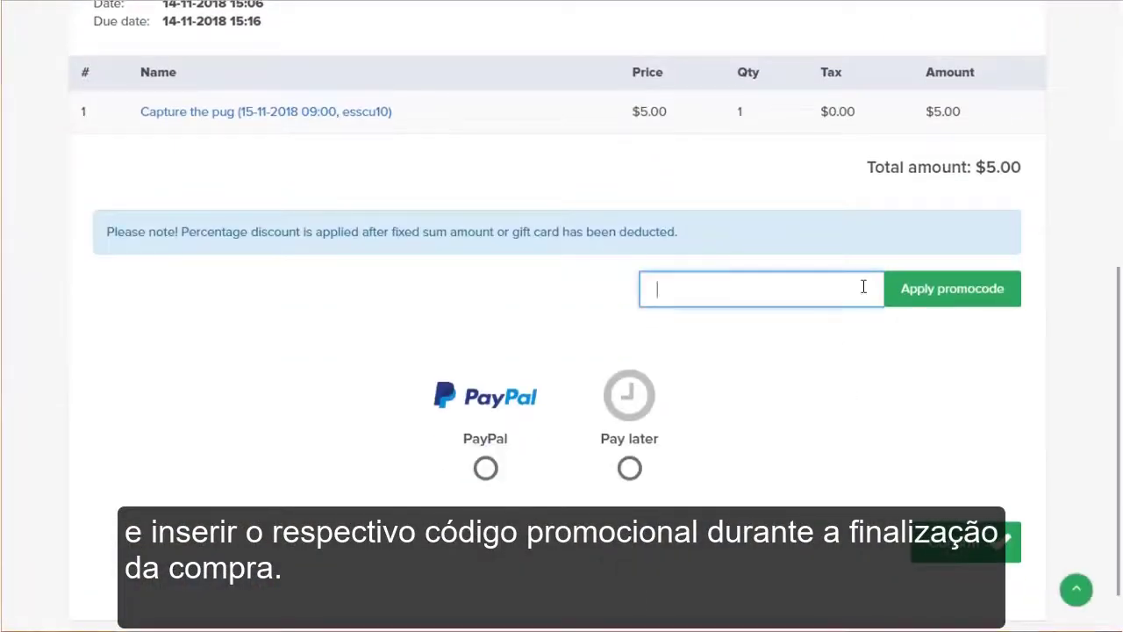
text(L7Fw9v8)
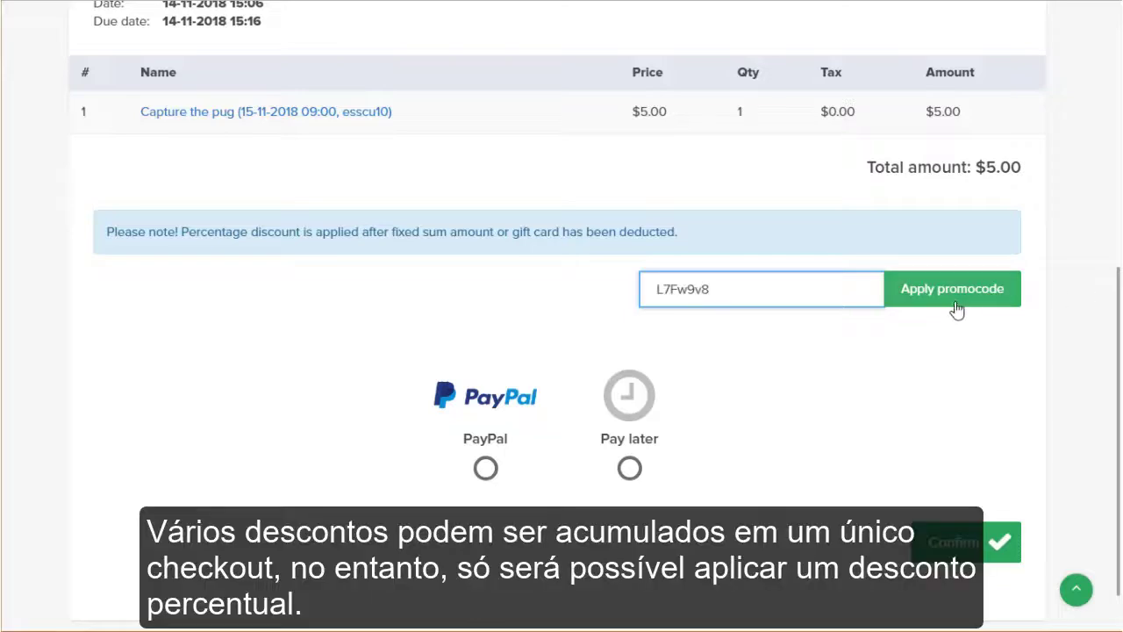
click(916, 298)
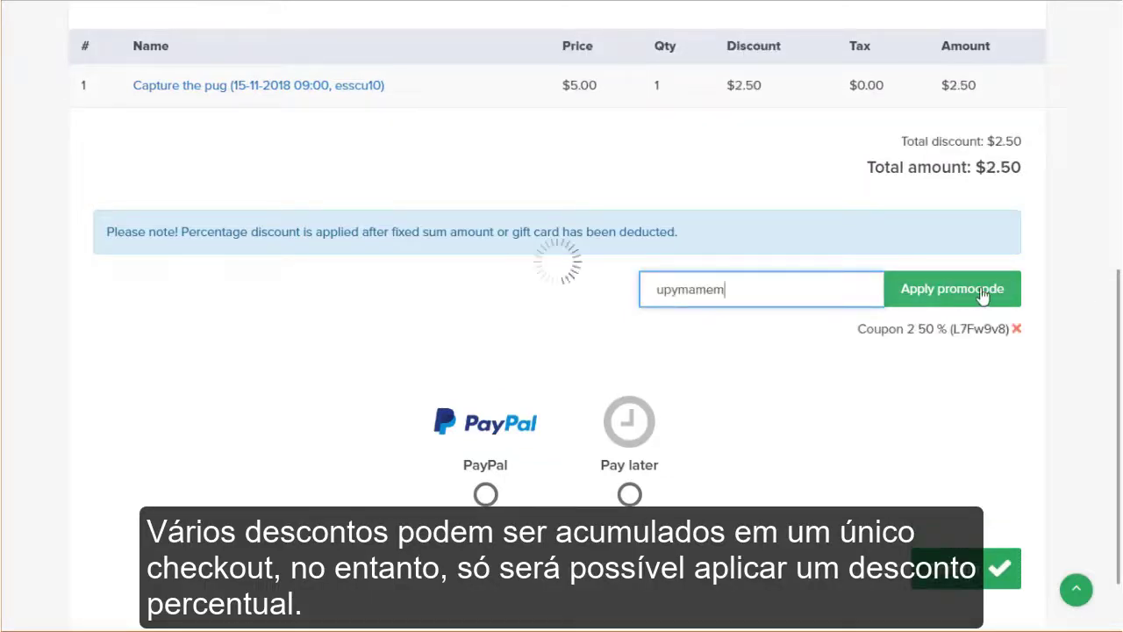
click(983, 297)
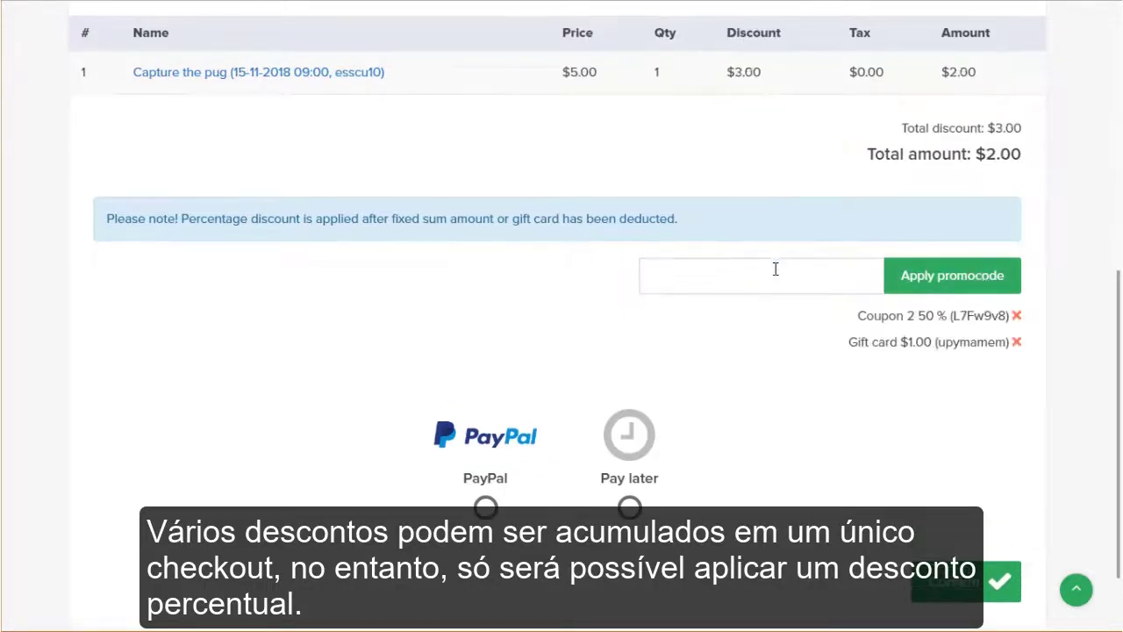
click(776, 268)
text(P5fDWUY)
click(973, 283)
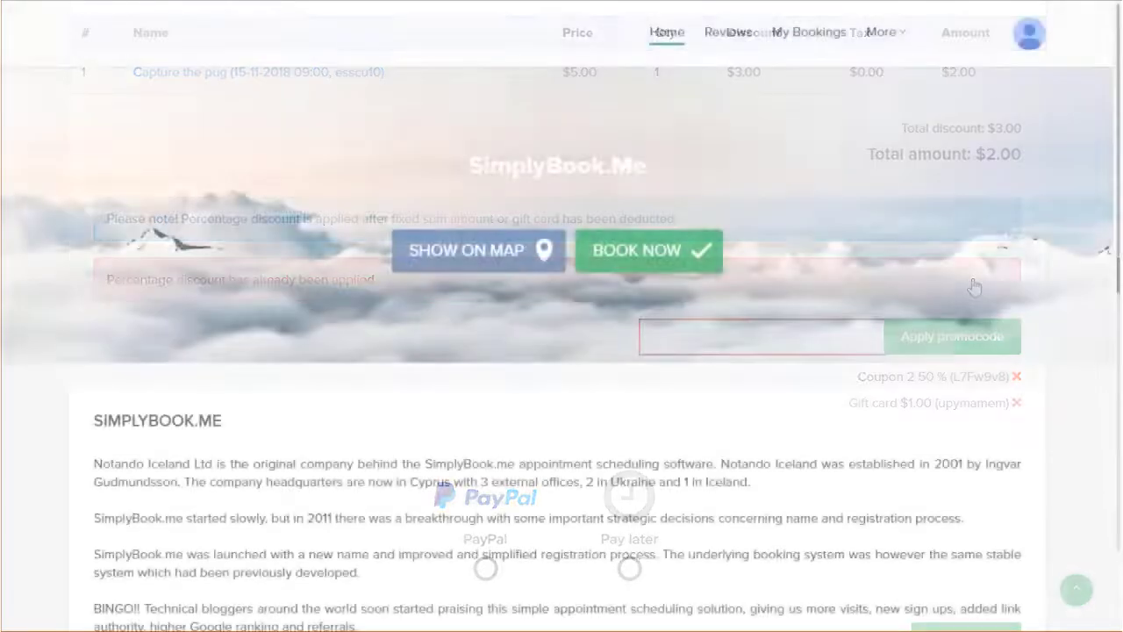
On the client site, list your gift cards: three $1.00 cards valid 13-11-2018 to 13-12-2018, first one Used.
click(886, 42)
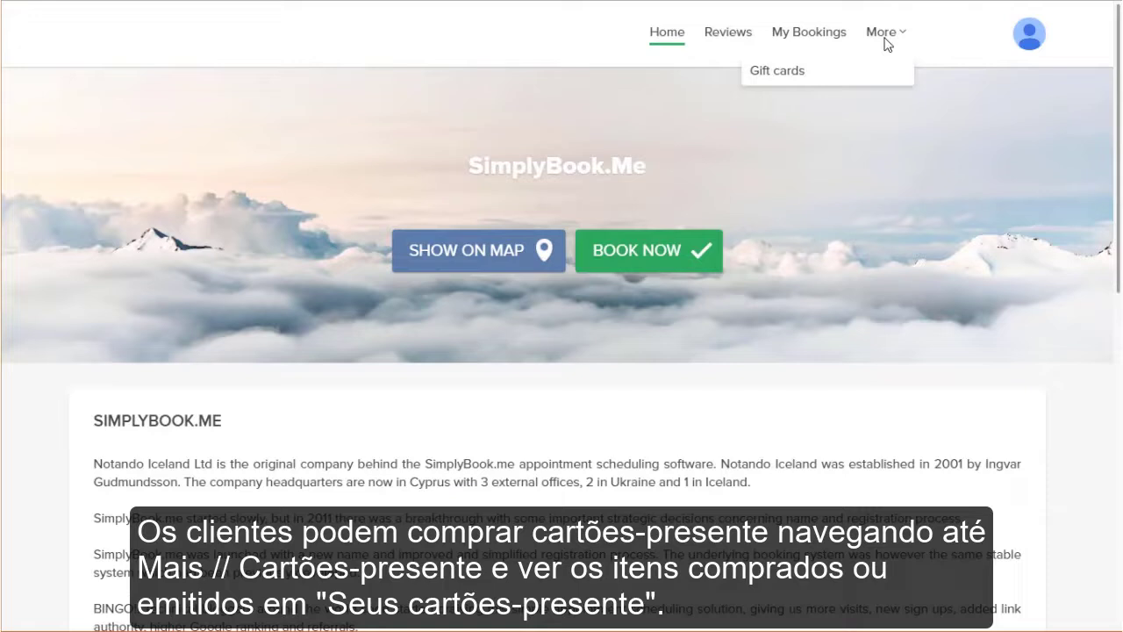
click(808, 78)
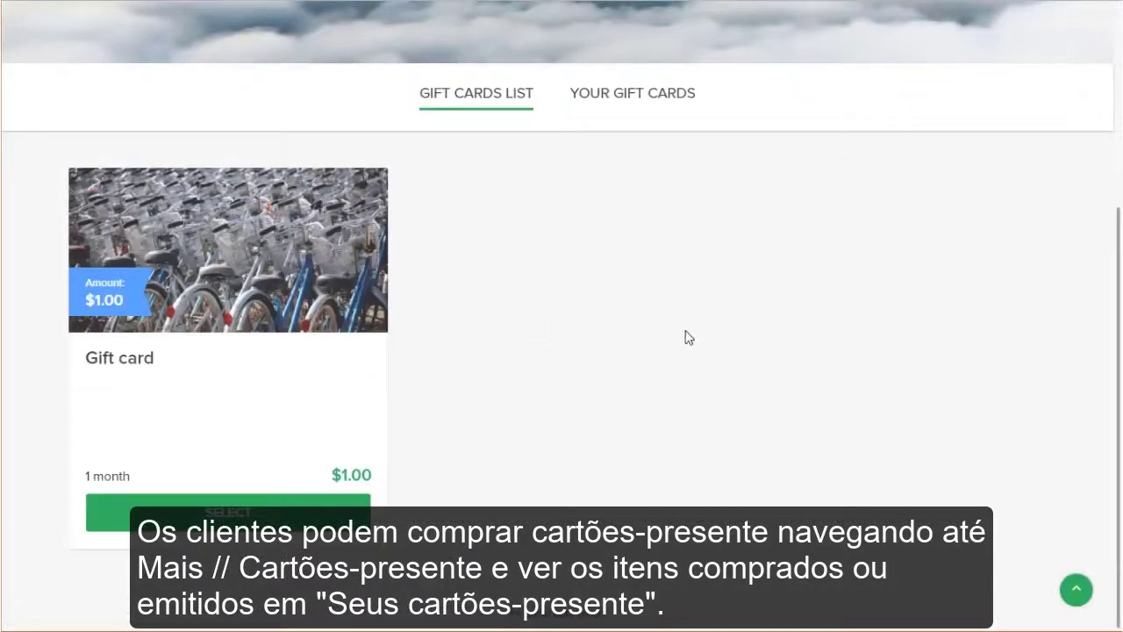
click(641, 95)
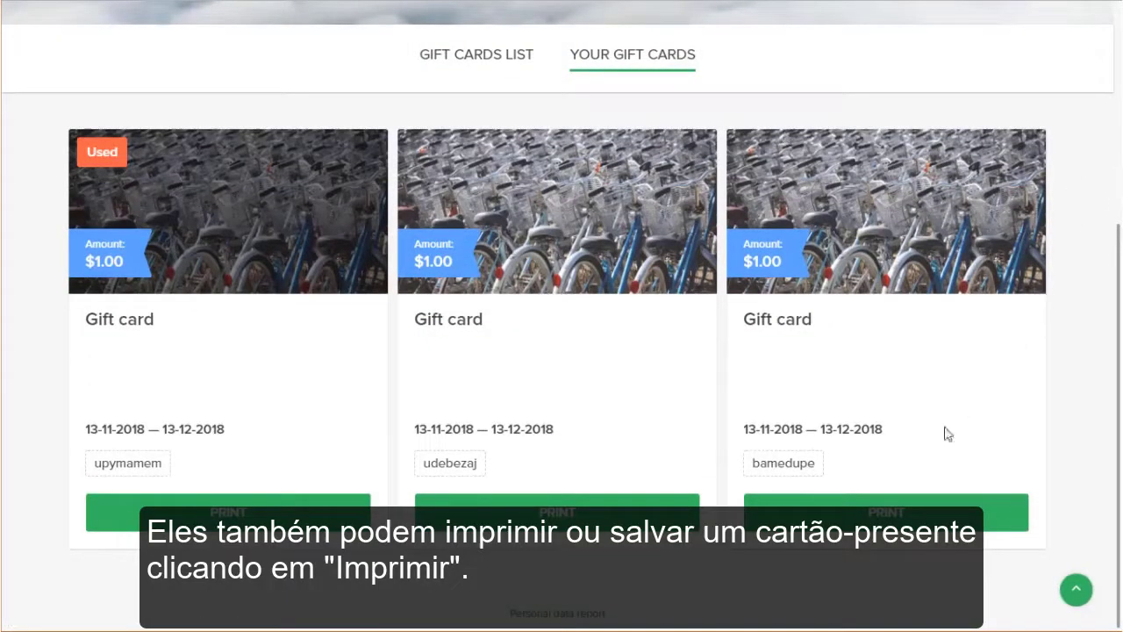
click(314, 526)
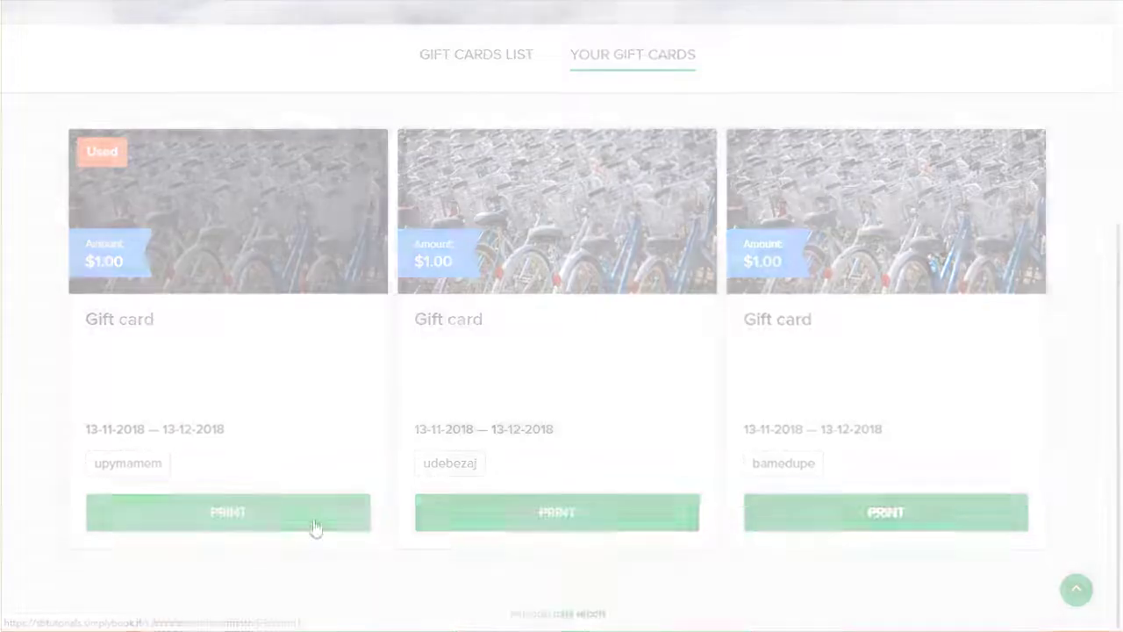